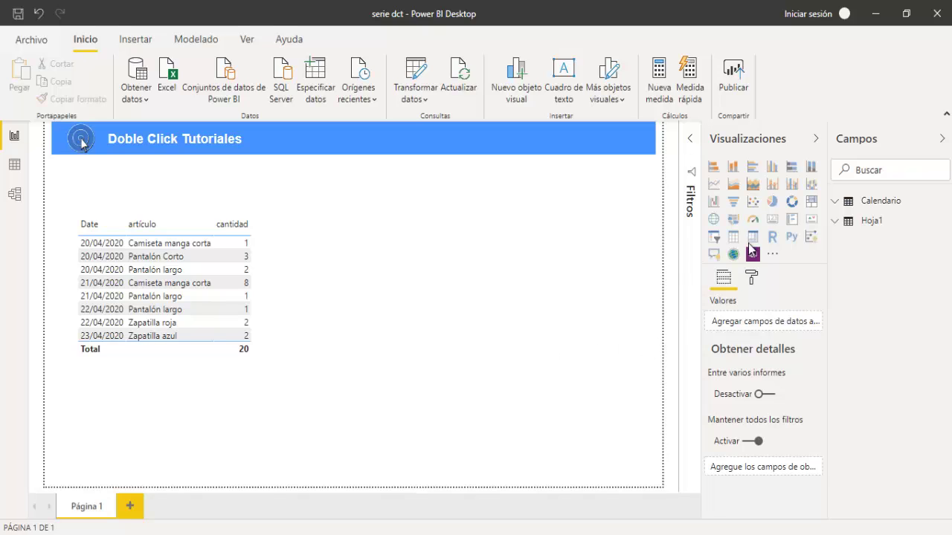
Step: Create a table visual with the Vendedor field from Hoja1 beside the existing table, then make it wider and shorter
{"action": "left_click", "coordinate": [835, 223]}
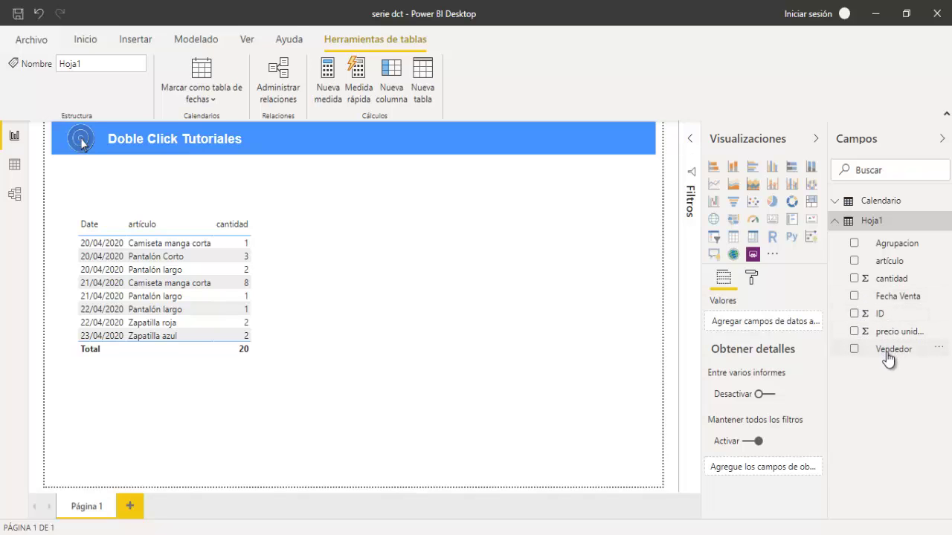
{"action": "left_click_drag", "start_coordinate": [887, 354], "coordinate": [379, 218]}
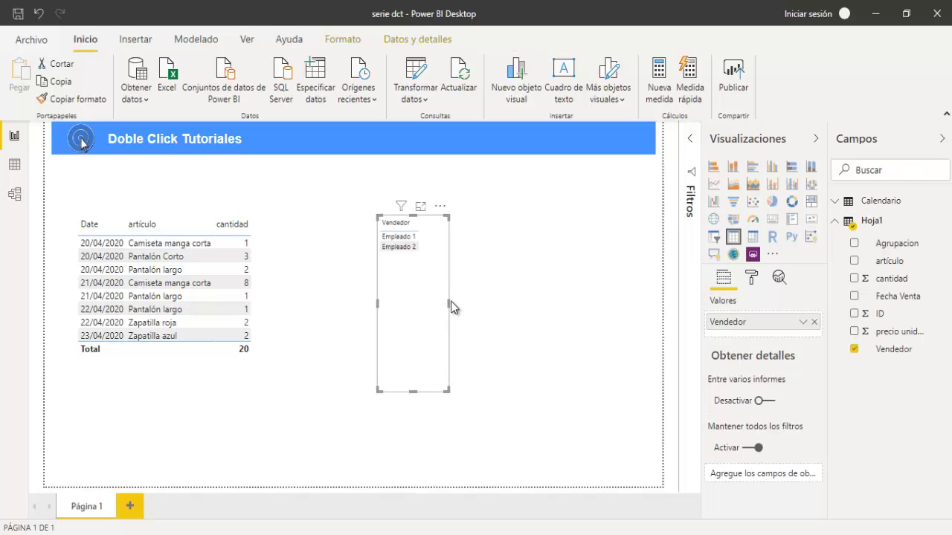
{"action": "left_click_drag", "start_coordinate": [466, 301], "coordinate": [538, 302]}
{"action": "left_click_drag", "start_coordinate": [458, 391], "coordinate": [467, 311]}
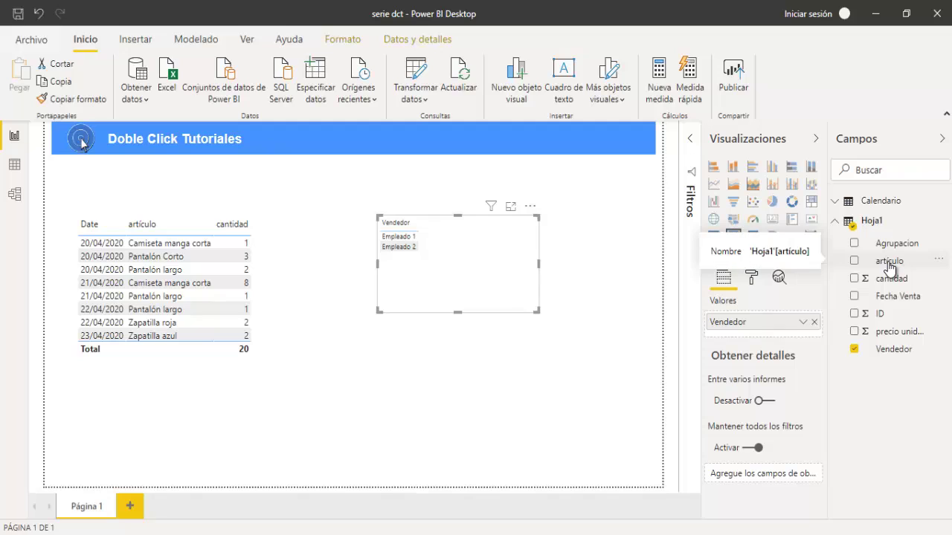
Step: Add the artículo field to the Vendedor table and summarize it with Recuento
{"action": "left_click_drag", "start_coordinate": [889, 264], "coordinate": [497, 253]}
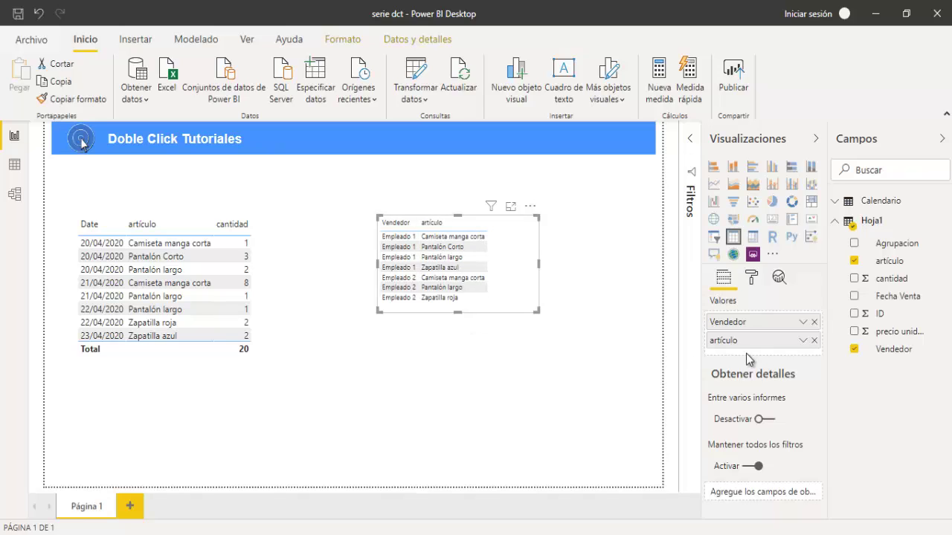
{"action": "left_click", "coordinate": [803, 342]}
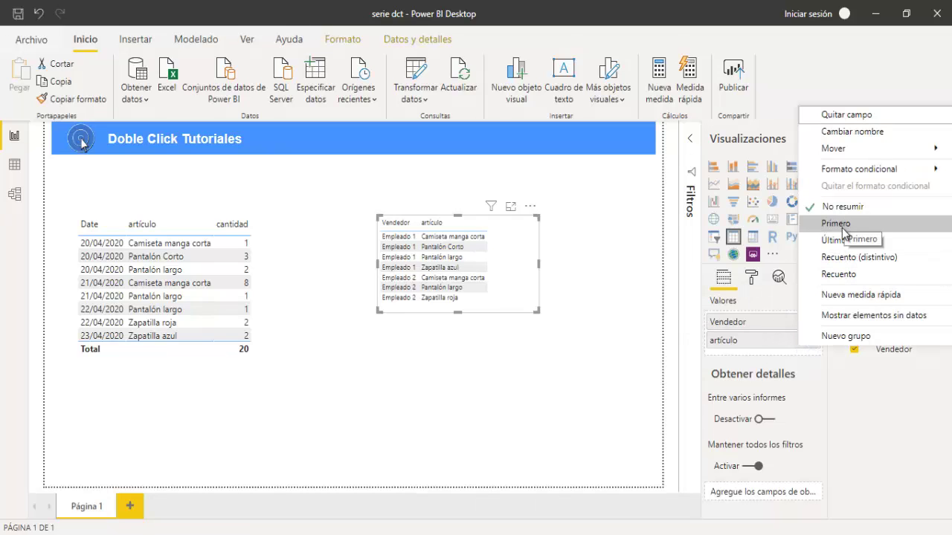
{"action": "left_click", "coordinate": [834, 278]}
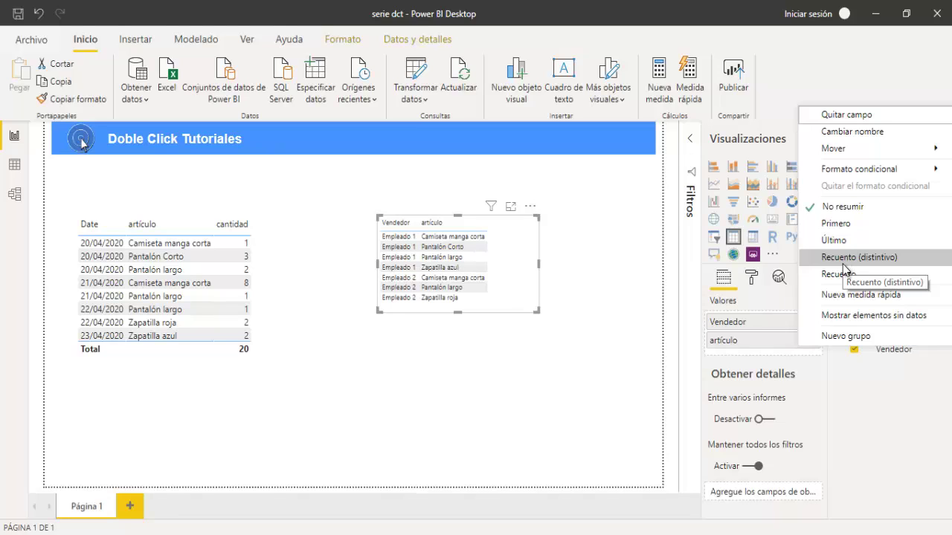
{"action": "left_click", "coordinate": [841, 274]}
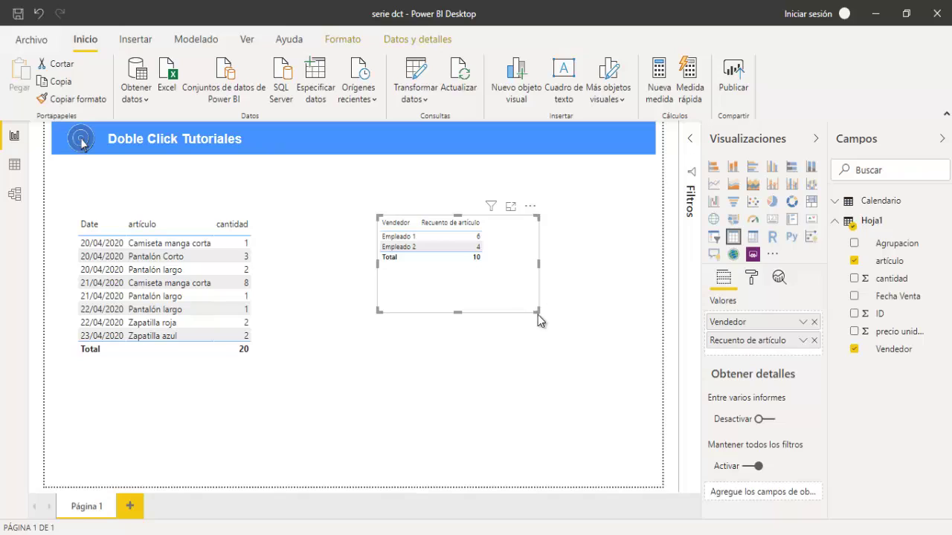
Step: Shorten the Vendedor table's frame and move it slightly up and to the left on the page
{"action": "left_click_drag", "start_coordinate": [537, 300], "coordinate": [539, 285]}
{"action": "left_click", "coordinate": [480, 236]}
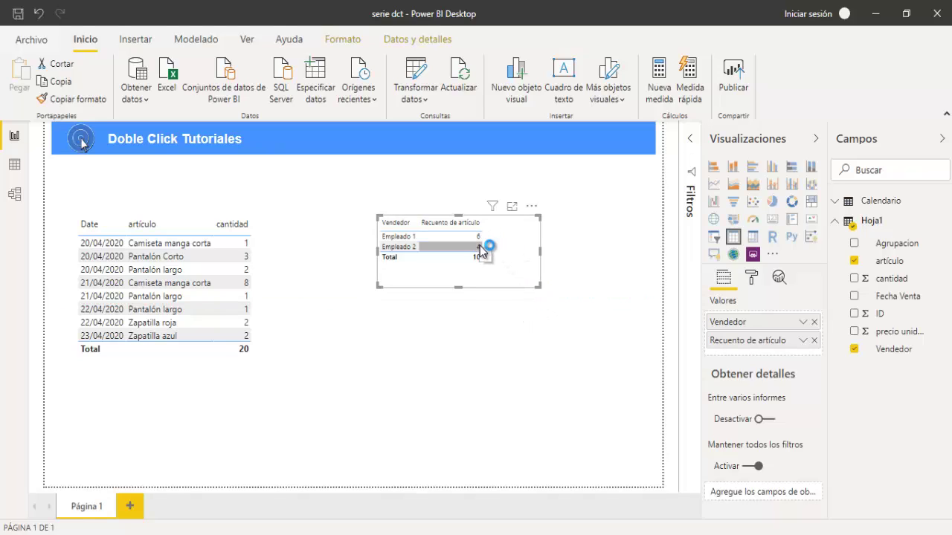
{"action": "left_click", "coordinate": [498, 284]}
{"action": "left_click_drag", "start_coordinate": [498, 285], "coordinate": [486, 268]}
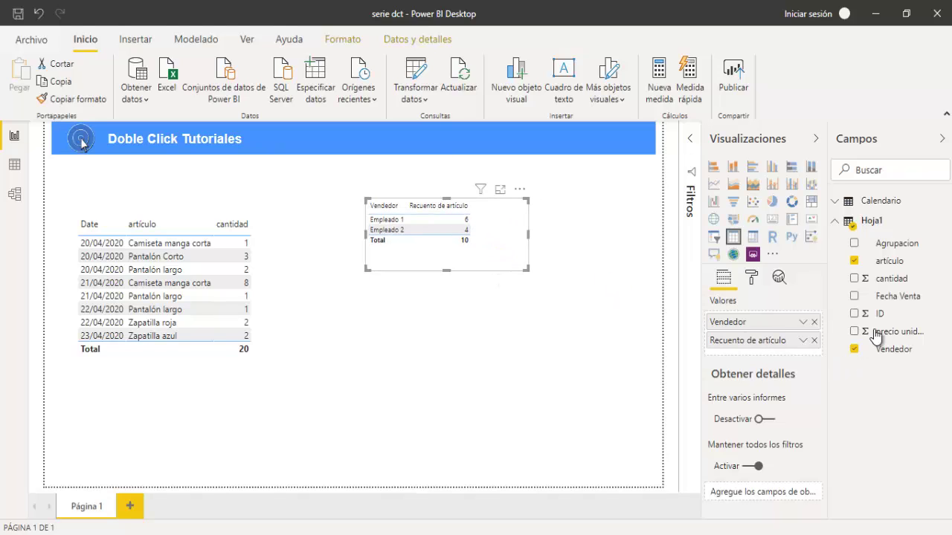
Step: Add artículo to the Vendedor table a second time, summarized as Recuento (distintivo), and widen the table to fit both count columns
{"action": "left_click_drag", "start_coordinate": [888, 262], "coordinate": [771, 359]}
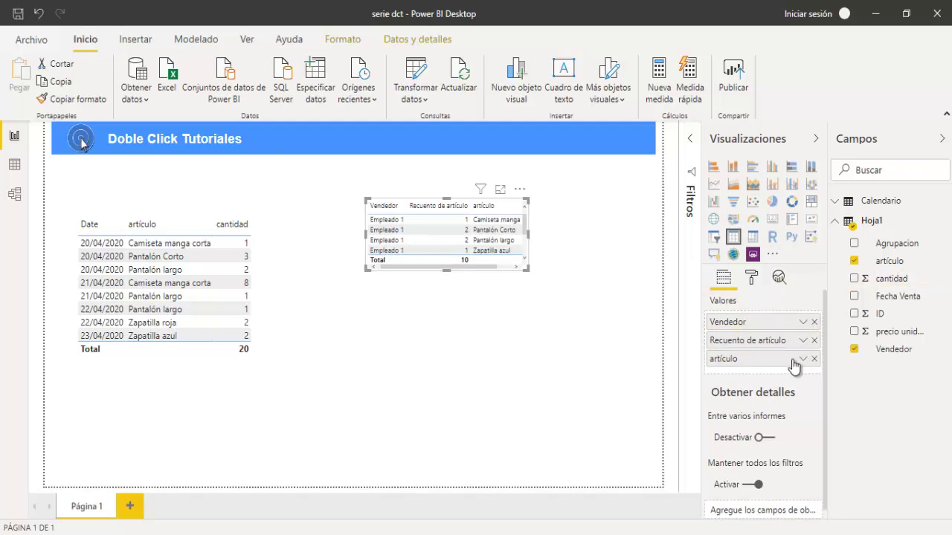
{"action": "left_click", "coordinate": [802, 360]}
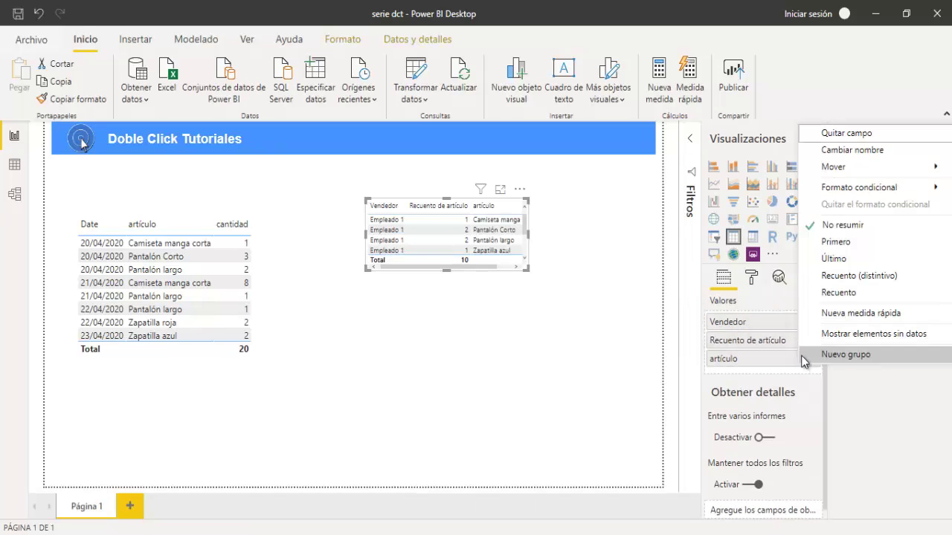
{"action": "left_click", "coordinate": [837, 277]}
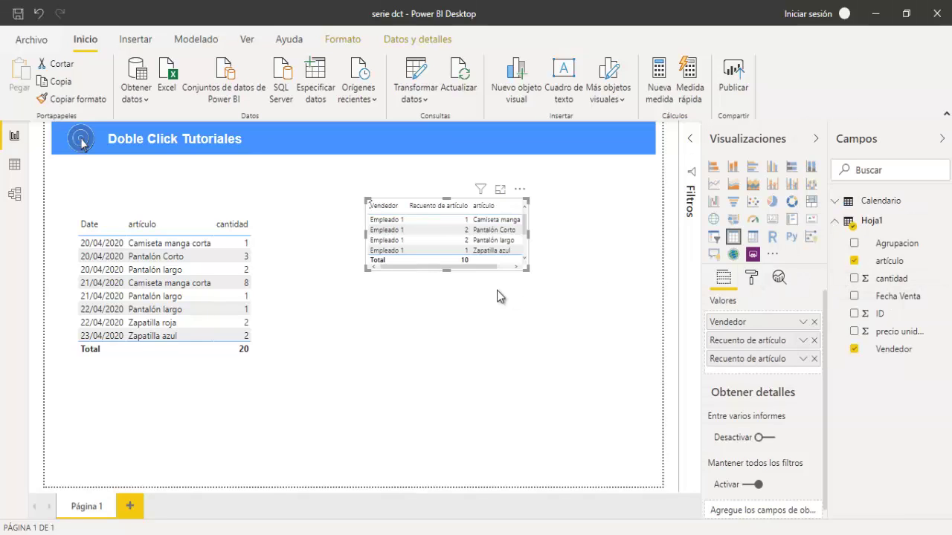
{"action": "left_click_drag", "start_coordinate": [523, 270], "coordinate": [561, 269]}
{"action": "left_click", "coordinate": [802, 358]}
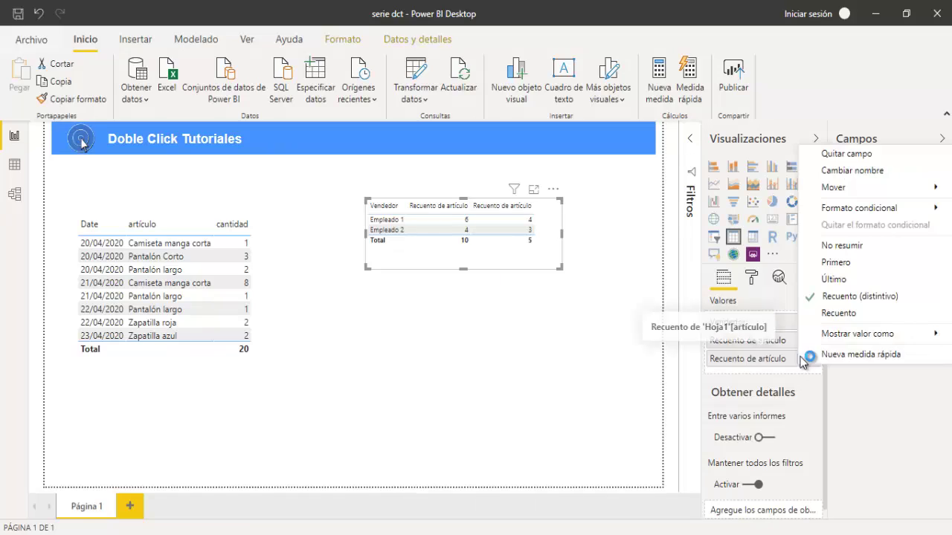
{"action": "mouse_move", "coordinate": [803, 334]}
{"action": "left_click", "coordinate": [521, 339]}
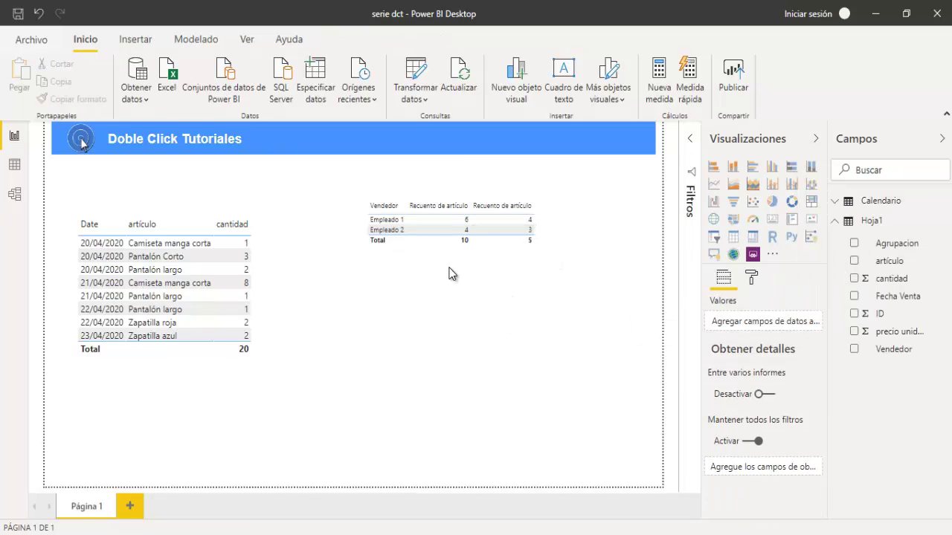
Step: Move the Vendedor table a little higher on the page and deselect it
{"action": "left_click", "coordinate": [412, 207]}
{"action": "left_click_drag", "start_coordinate": [545, 235], "coordinate": [543, 231]}
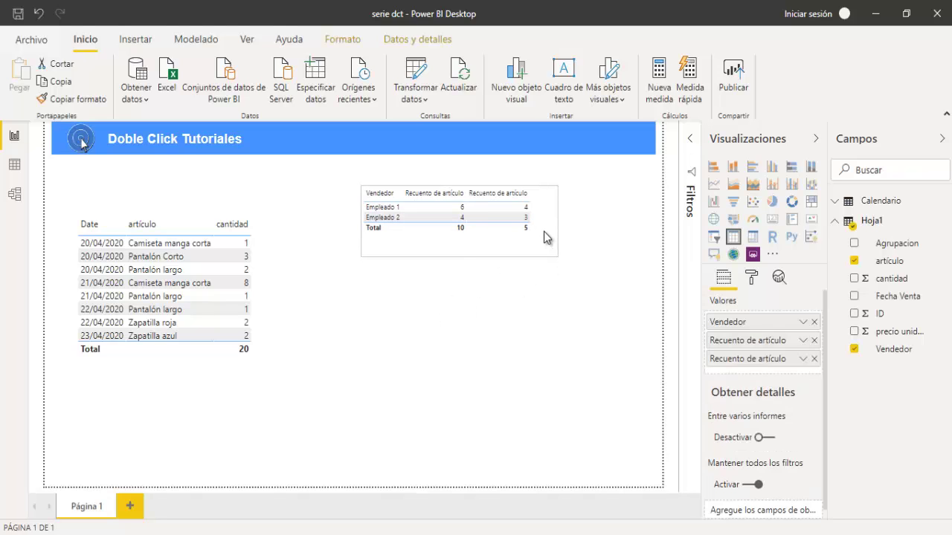
{"action": "left_click", "coordinate": [526, 305]}
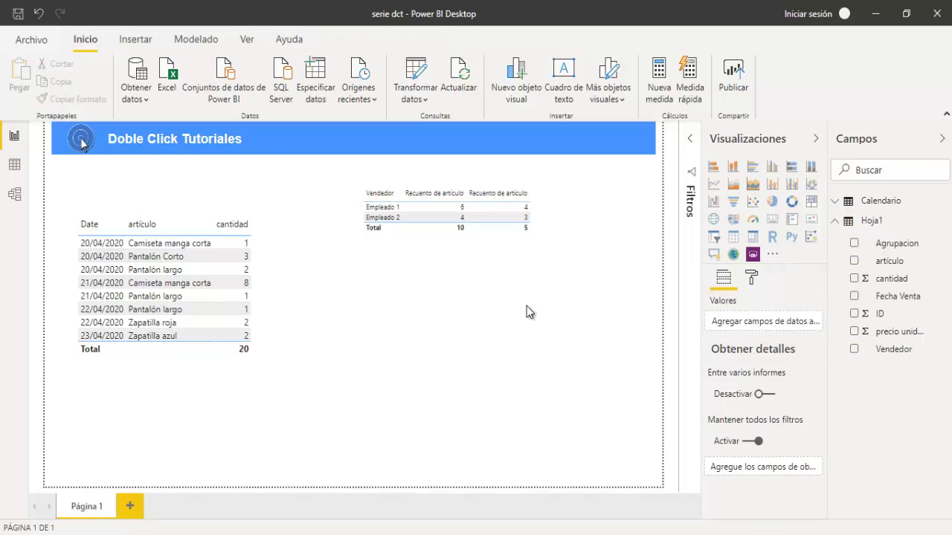
Step: Create a new measure in the Hoja1 table and name it RecuentoArticulos
{"action": "left_click", "coordinate": [871, 224]}
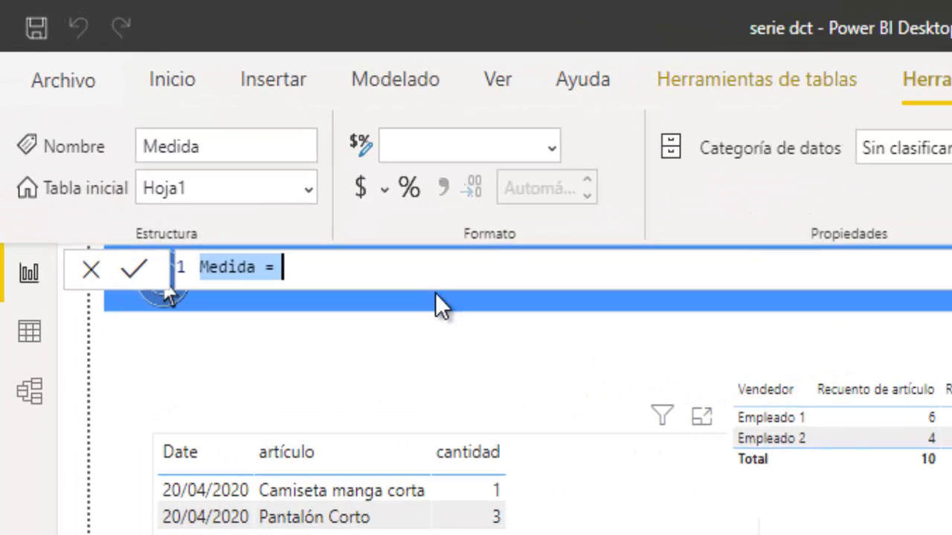
{"action": "left_click", "coordinate": [390, 266]}
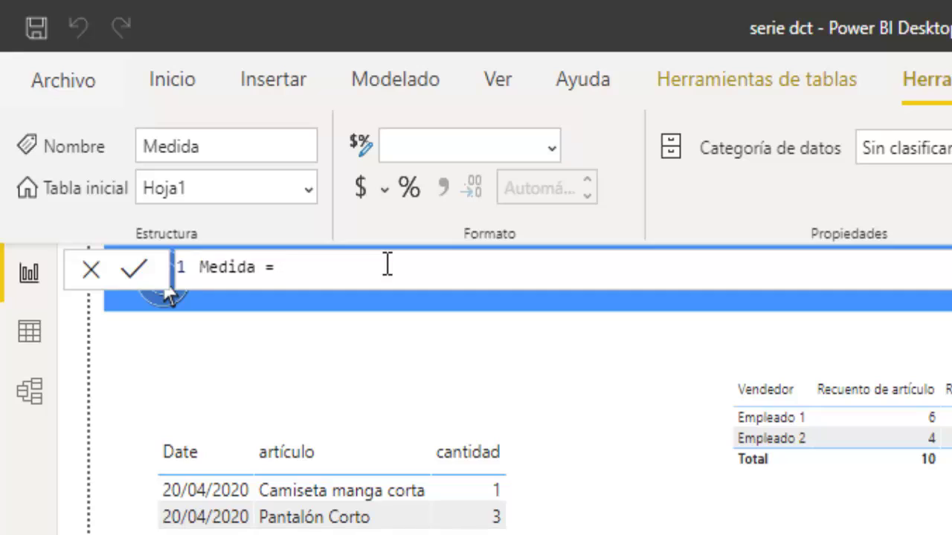
{"action": "left_click_drag", "start_coordinate": [329, 267], "coordinate": [194, 264]}
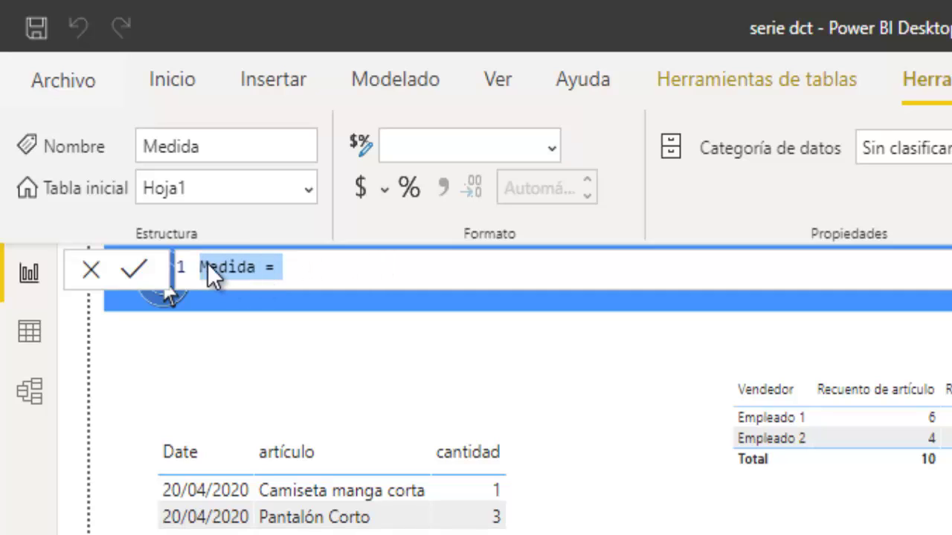
{"action": "type", "text": "R"}
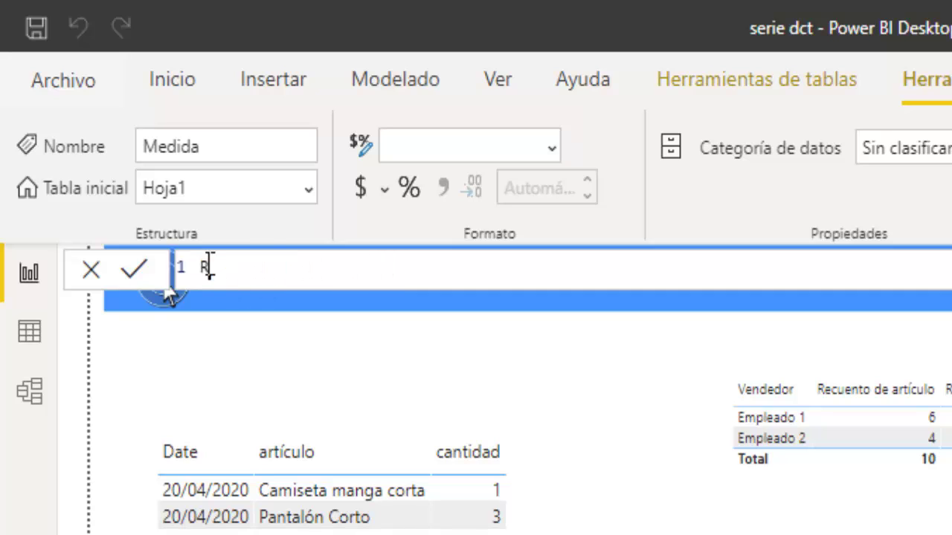
{"action": "type", "text": "ecuento"}
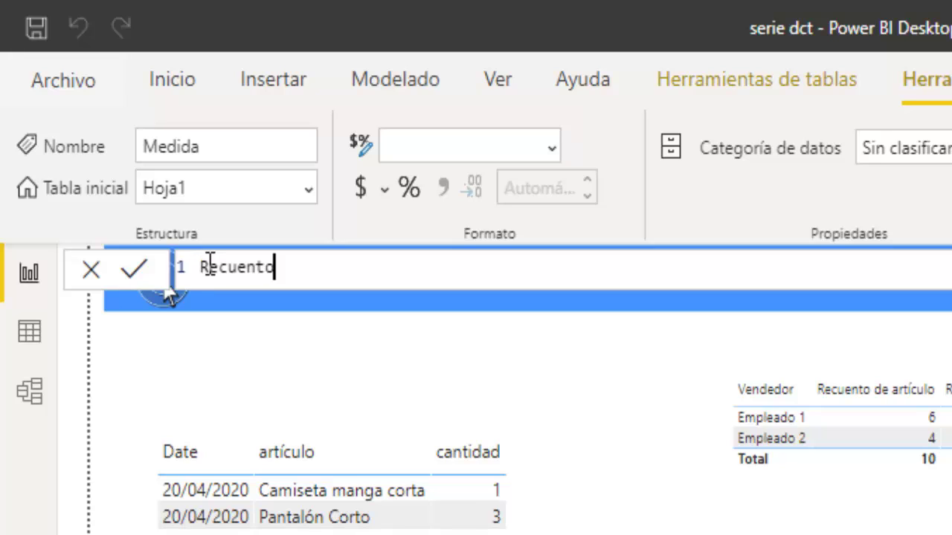
{"action": "type", "text": "Arti"}
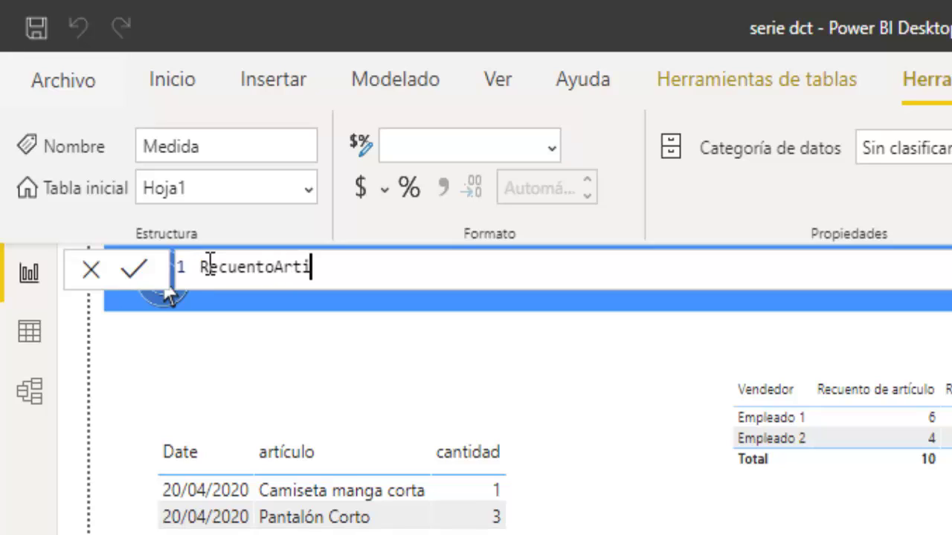
{"action": "type", "text": "culos "}
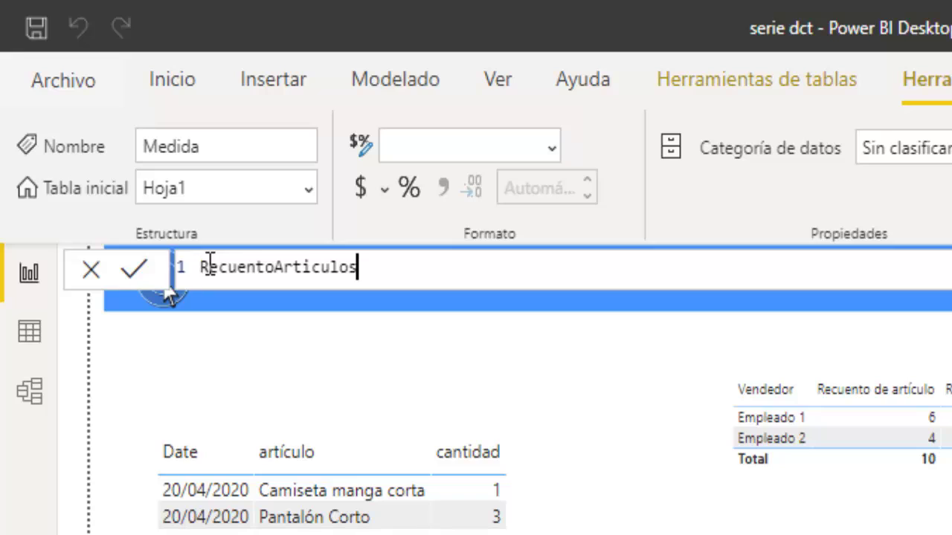
Step: Define the RecuentoArticulos measure as COUNT(Hoja1[artículo]) and commit the formula
{"action": "type", "text": "= co"}
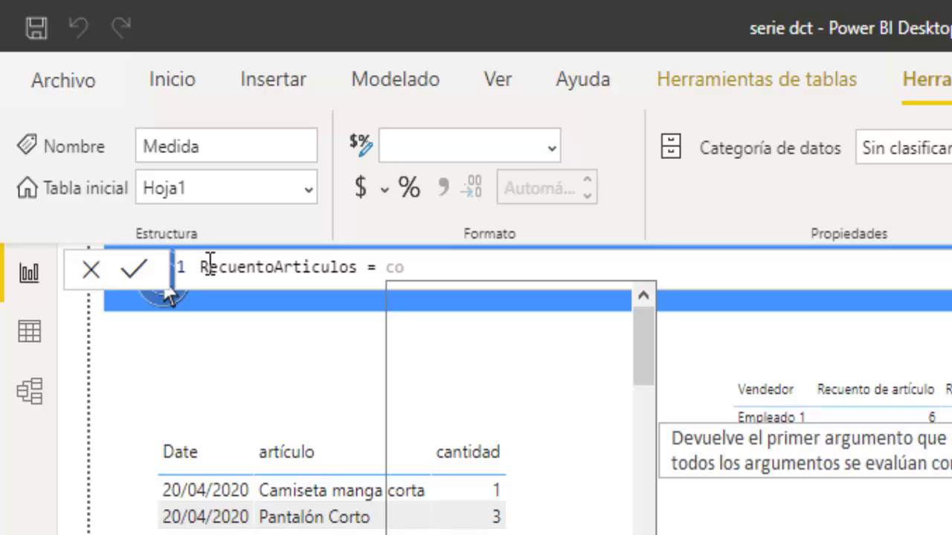
{"action": "type", "text": "u"}
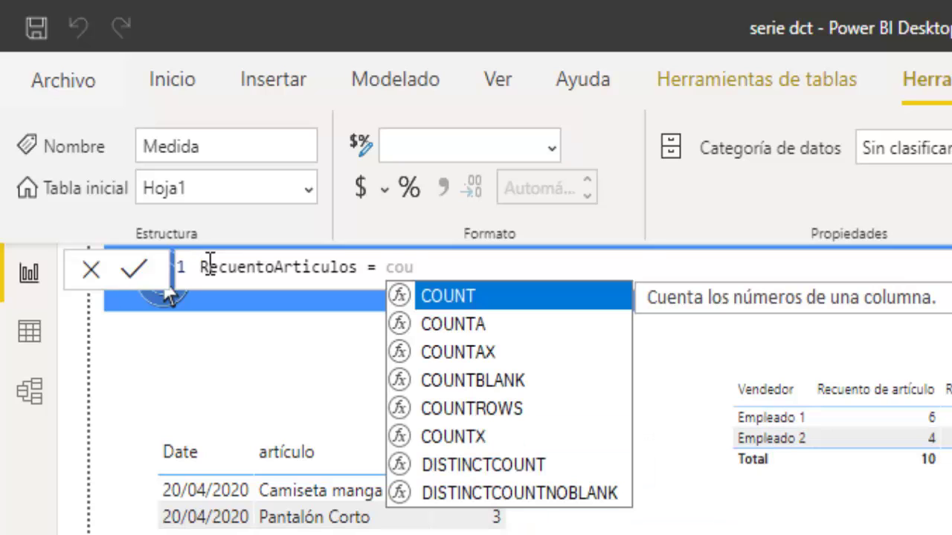
{"action": "key", "text": "Tab"}
{"action": "type", "text": "("}
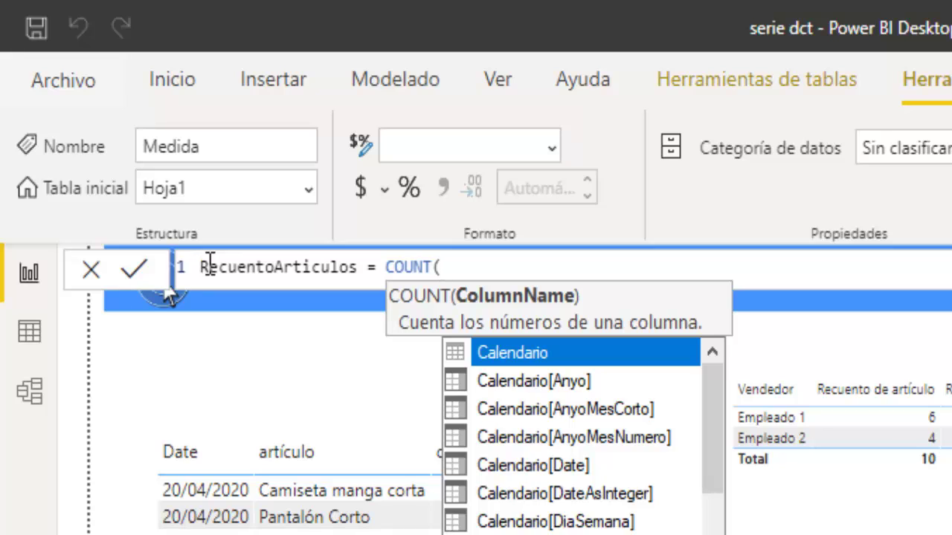
{"action": "type", "text": "ho"}
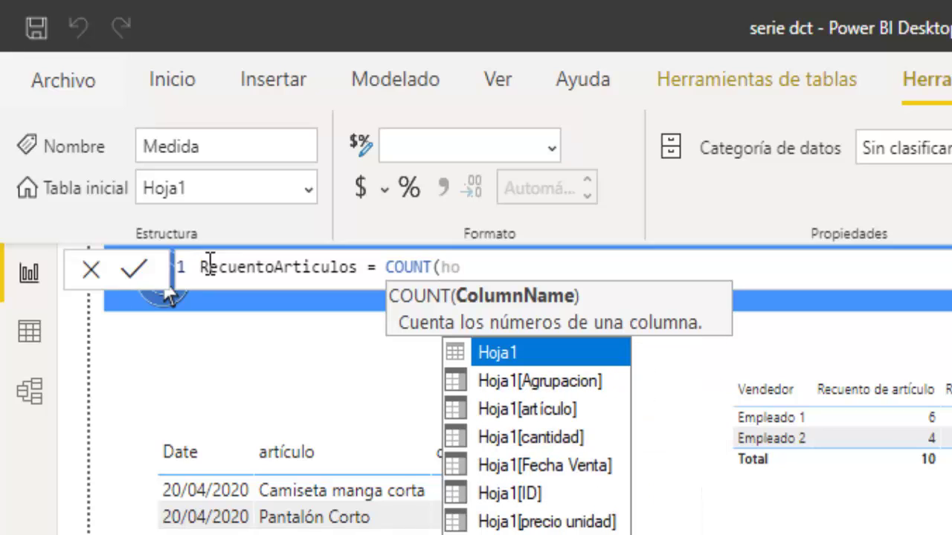
{"action": "key", "text": "Down"}
{"action": "key", "text": "Down"}
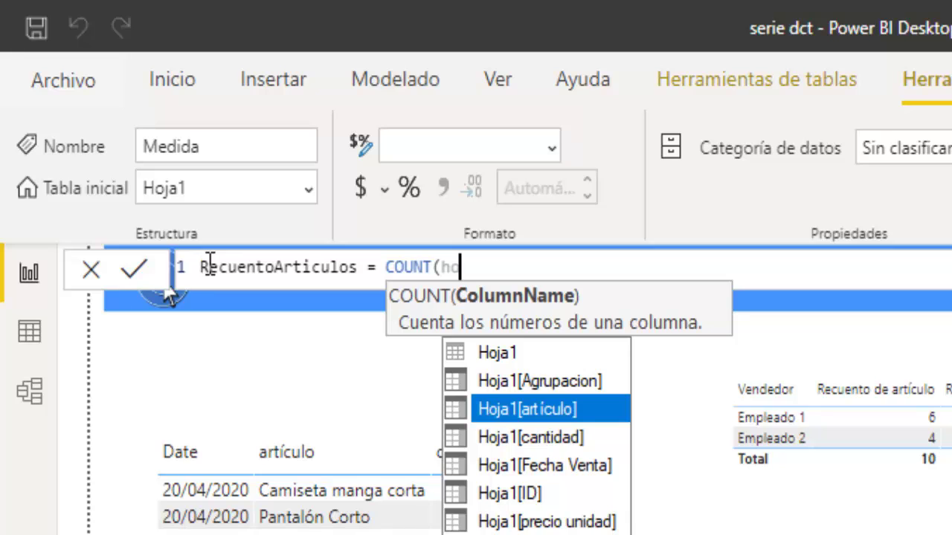
{"action": "key", "text": "Tab"}
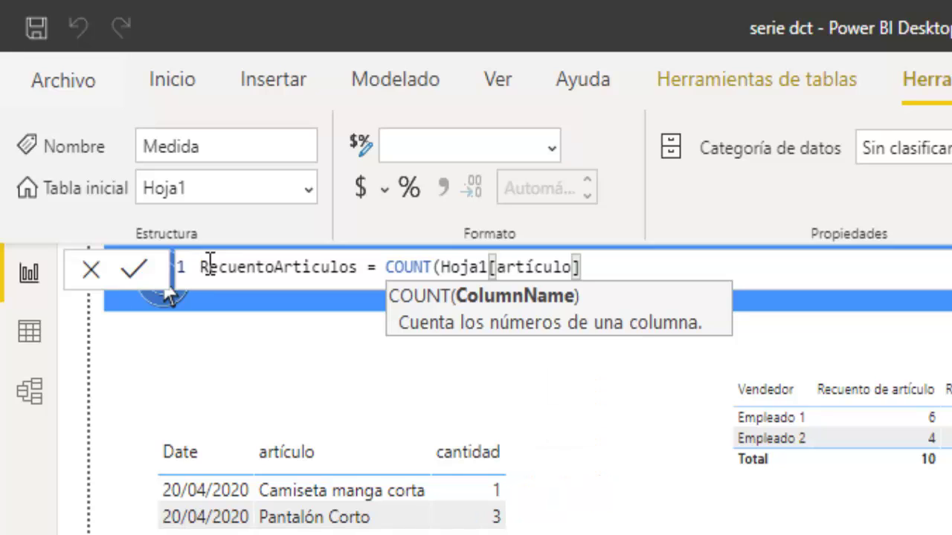
{"action": "type", "text": ")"}
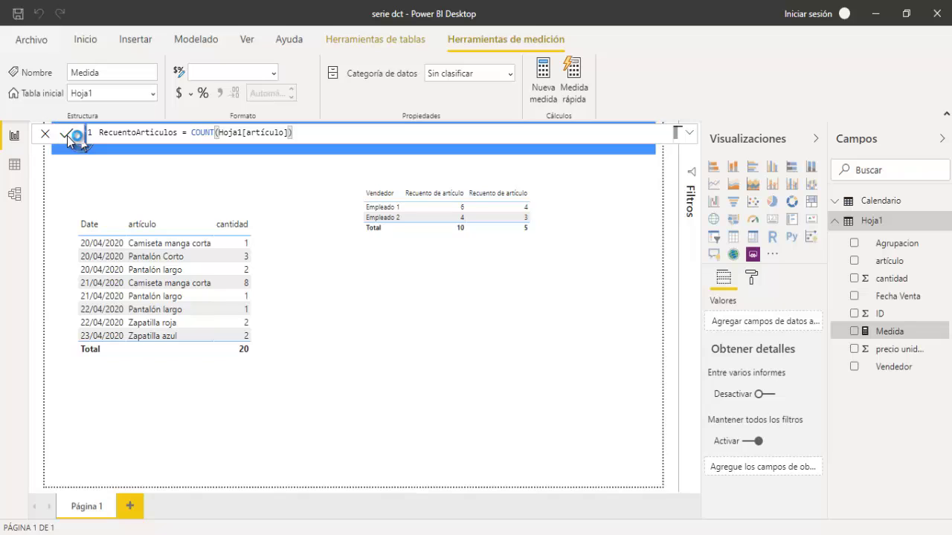
{"action": "left_click", "coordinate": [67, 137]}
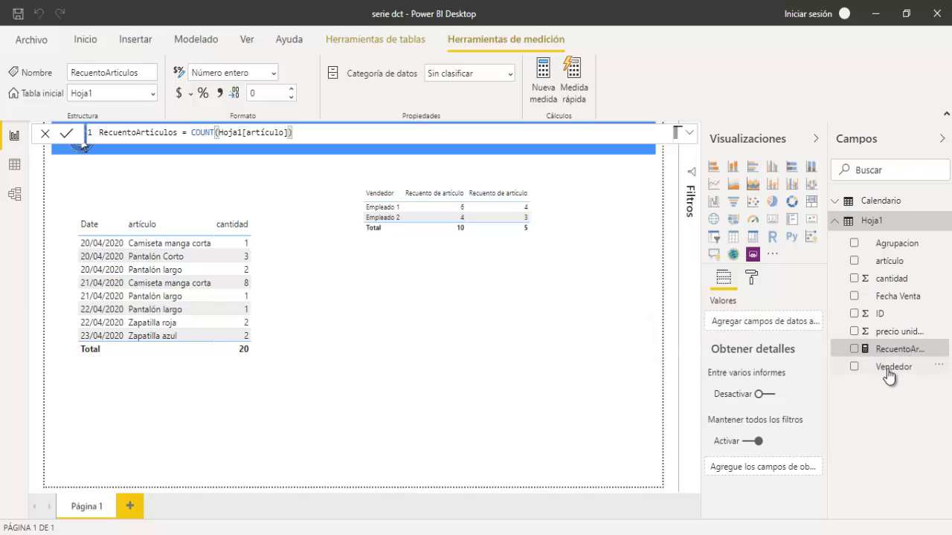
Step: Create a second table below the seller counts with Vendedor and RecuentoArticulos, and make its frame wider and shorter
{"action": "left_click_drag", "start_coordinate": [887, 369], "coordinate": [413, 338]}
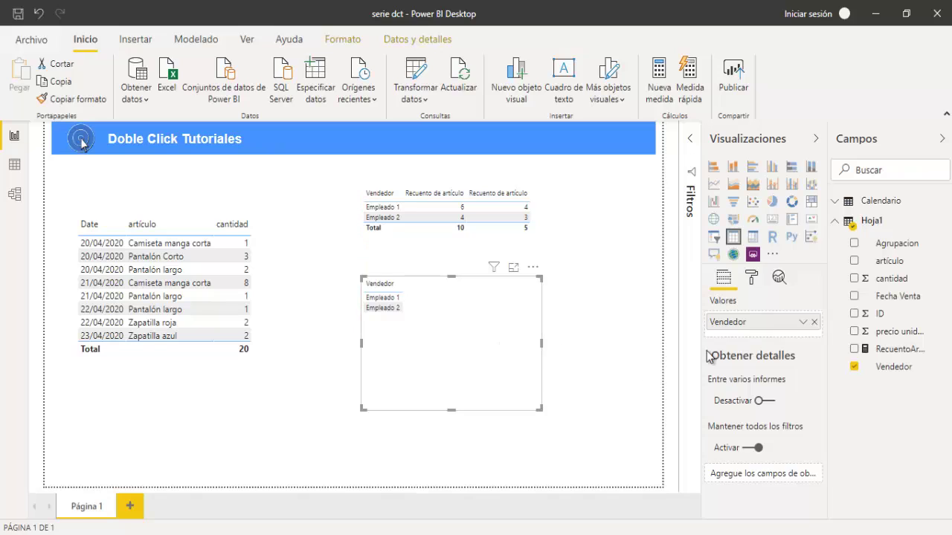
{"action": "left_click_drag", "start_coordinate": [883, 352], "coordinate": [488, 332]}
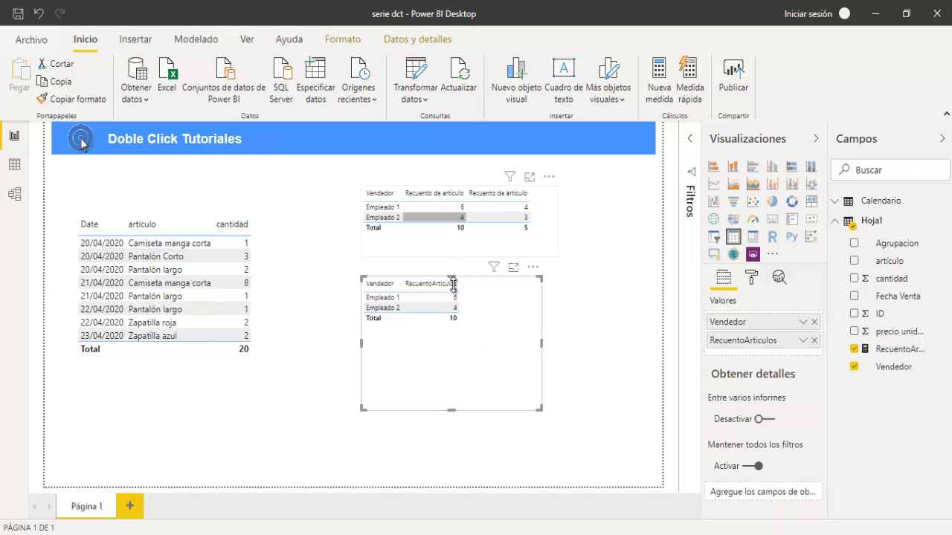
{"action": "left_click_drag", "start_coordinate": [541, 342], "coordinate": [582, 347]}
{"action": "left_click_drag", "start_coordinate": [490, 332], "coordinate": [497, 332]}
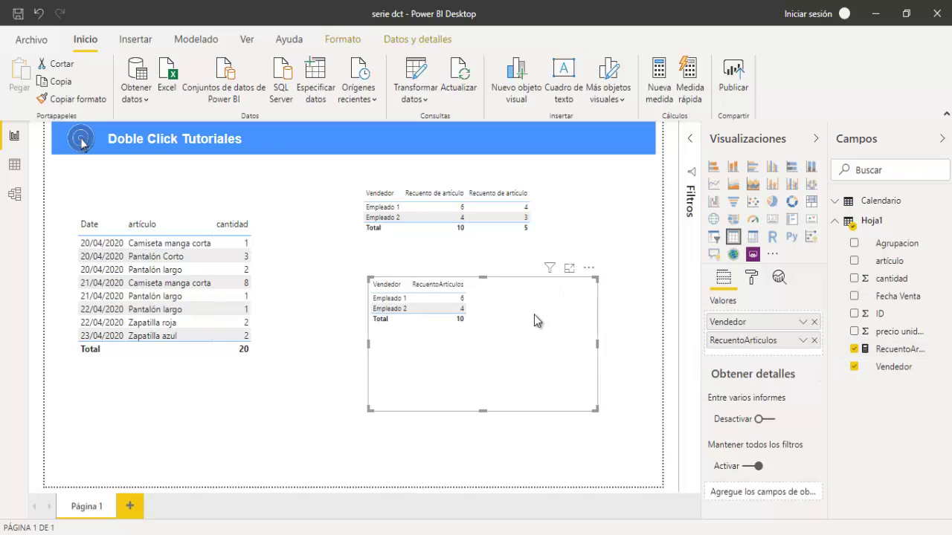
{"action": "left_click_drag", "start_coordinate": [484, 407], "coordinate": [484, 361]}
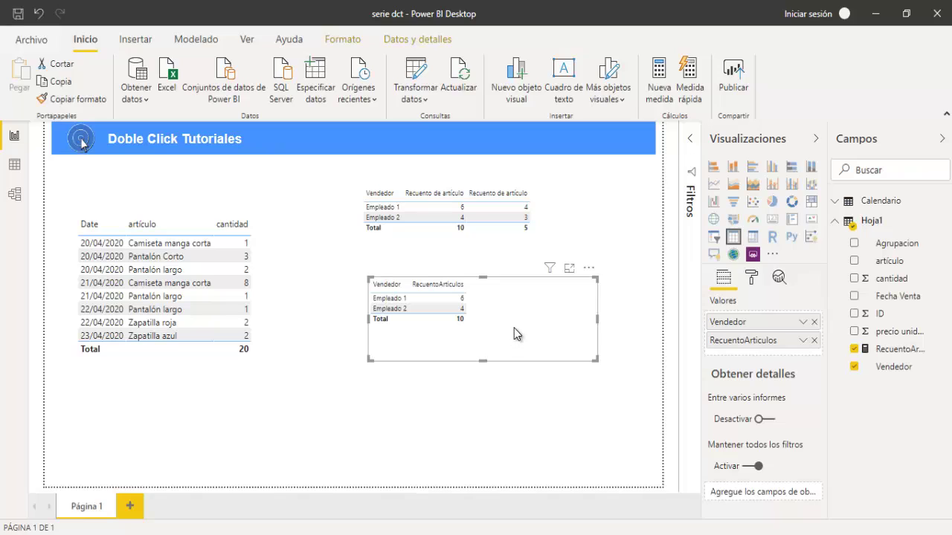
Step: Nudge the lower Vendedor table slightly left and create a new measure named RecuentoDistintosArticulos in the Hoja1 table
{"action": "left_click_drag", "start_coordinate": [513, 328], "coordinate": [507, 327]}
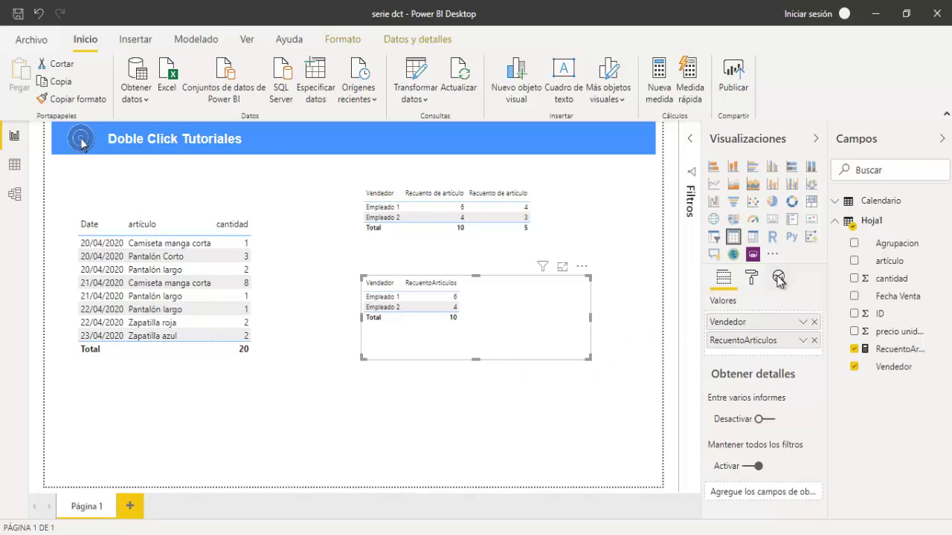
{"action": "left_click", "coordinate": [873, 224]}
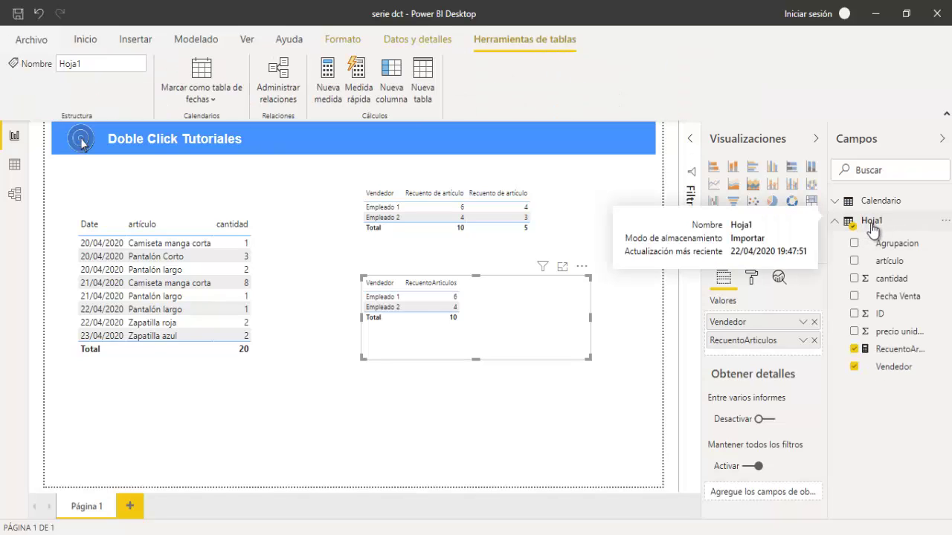
{"action": "left_click", "coordinate": [330, 90]}
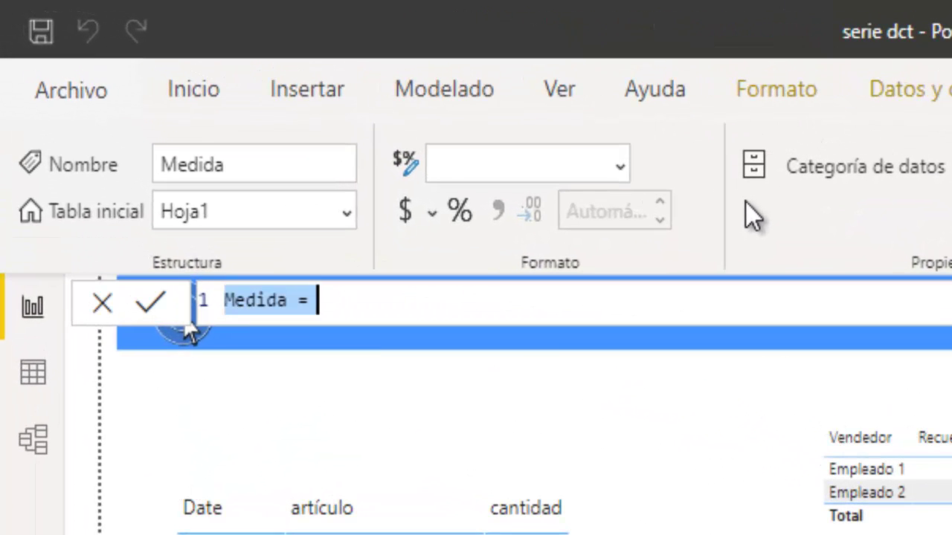
{"action": "type", "text": "R"}
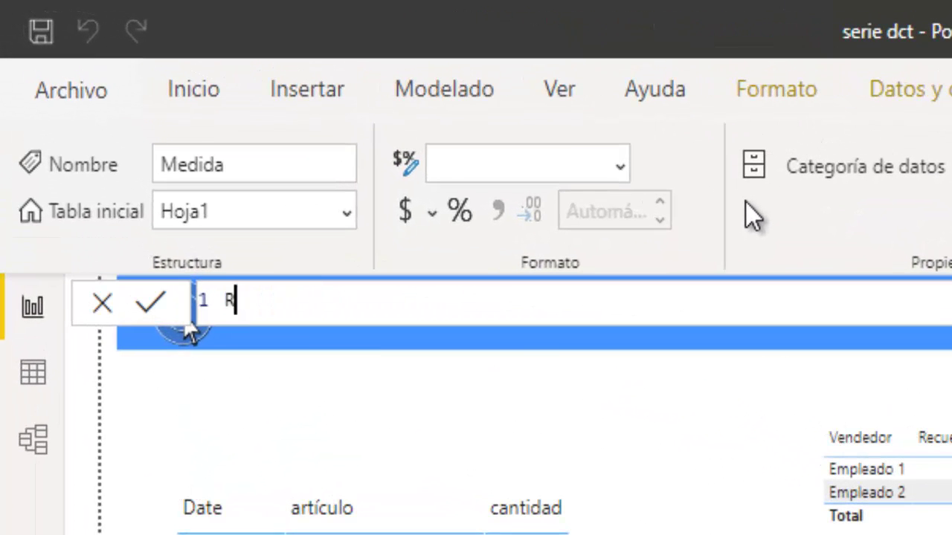
{"action": "type", "text": "ecuend"}
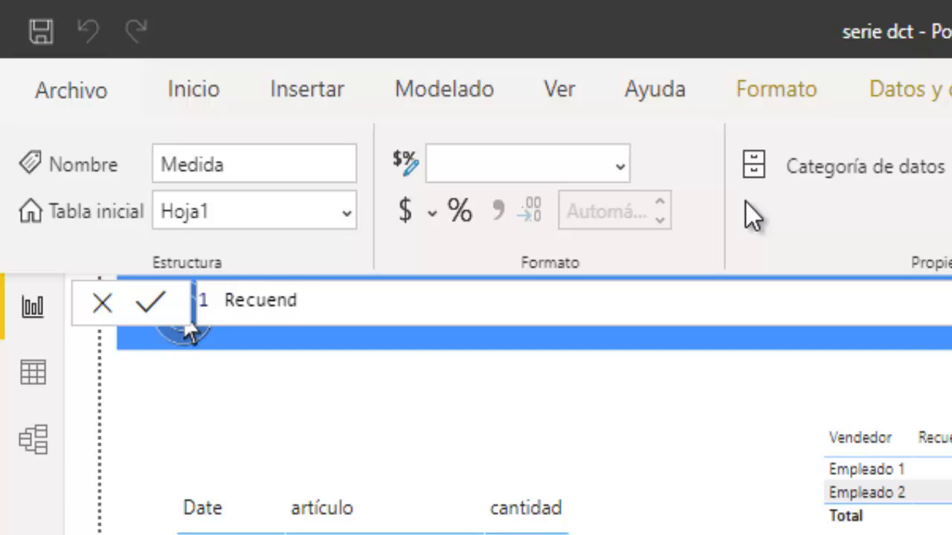
{"action": "type", "text": "oDistint"}
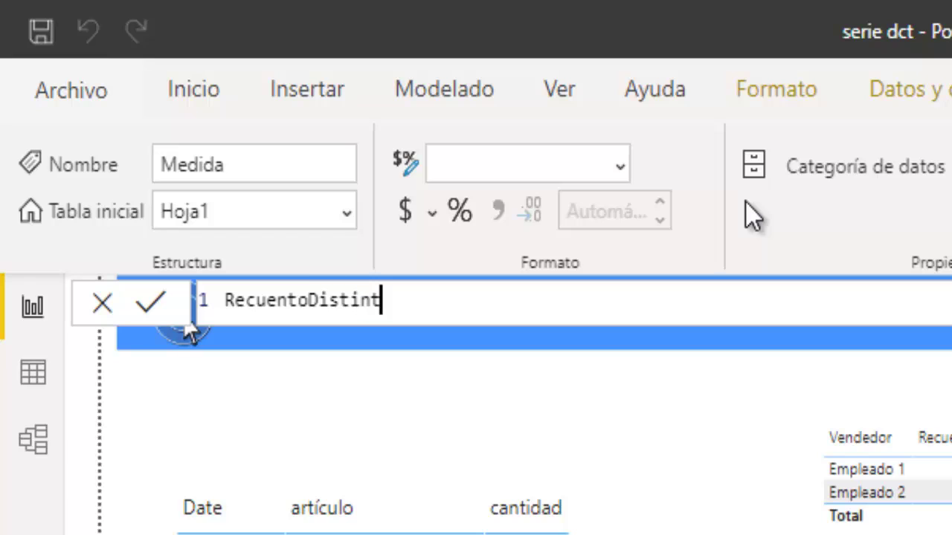
{"action": "type", "text": "osArticu"}
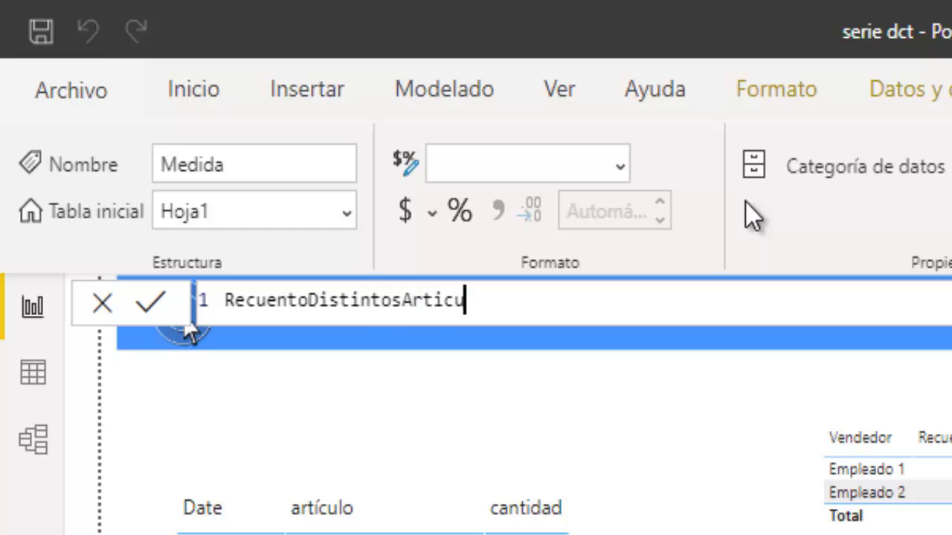
{"action": "type", "text": "los = "}
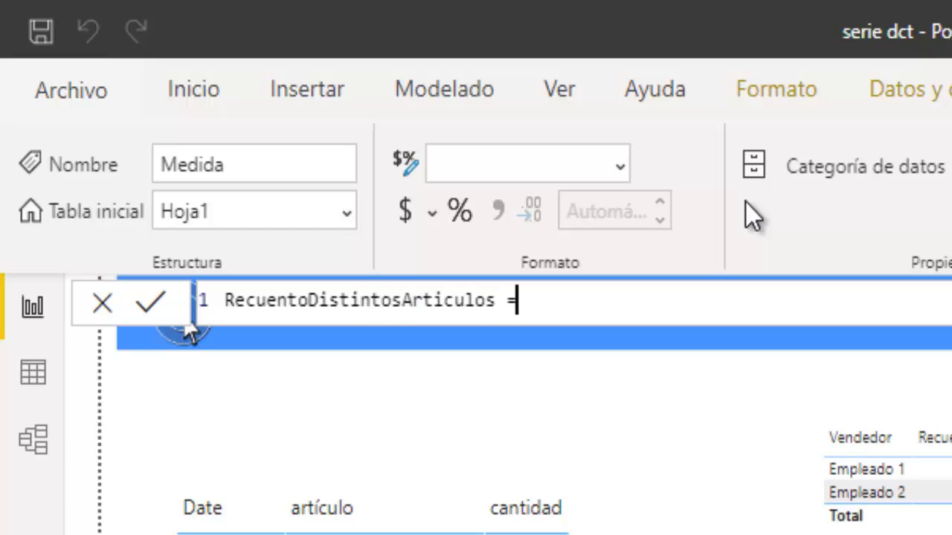
Step: Define the RecuentoDistintosArticulos measure as DISTINCTCOUNT(Hoja1[artículo]) and commit the formula
{"action": "type", "text": "di"}
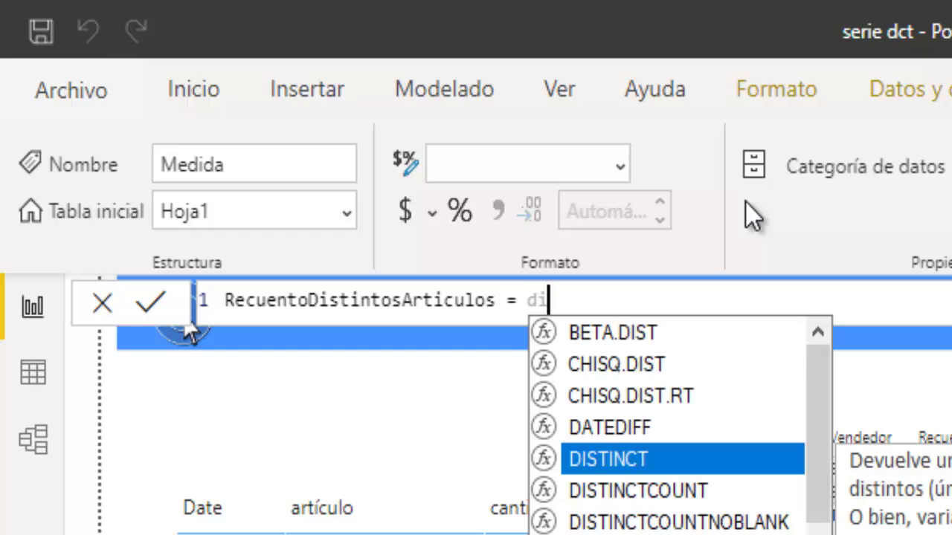
{"action": "key", "text": "Down"}
{"action": "key", "text": "Tab"}
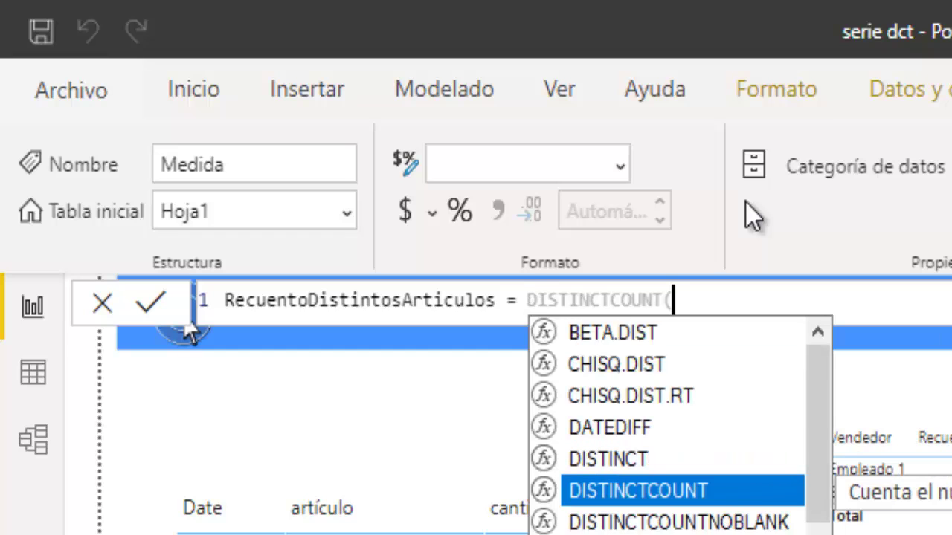
{"action": "type", "text": "hoj"}
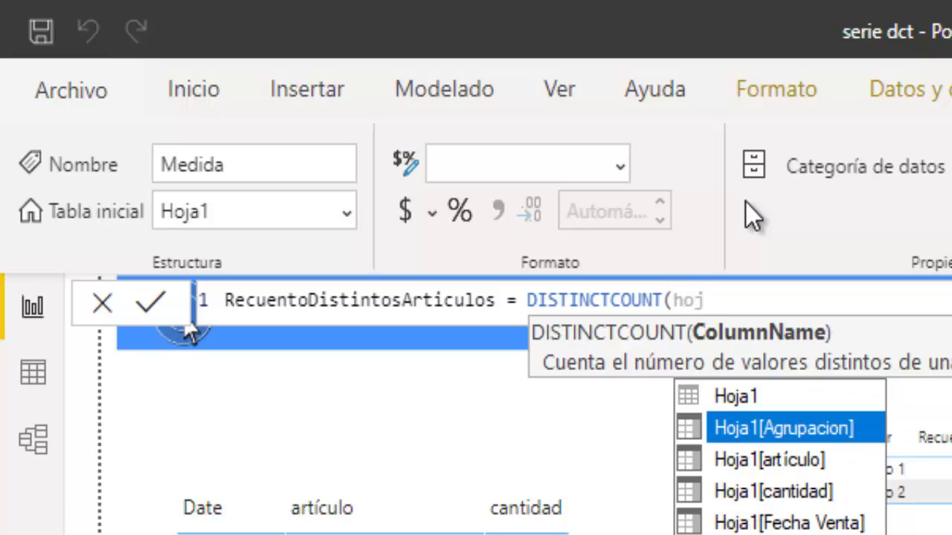
{"action": "key", "text": "Down"}
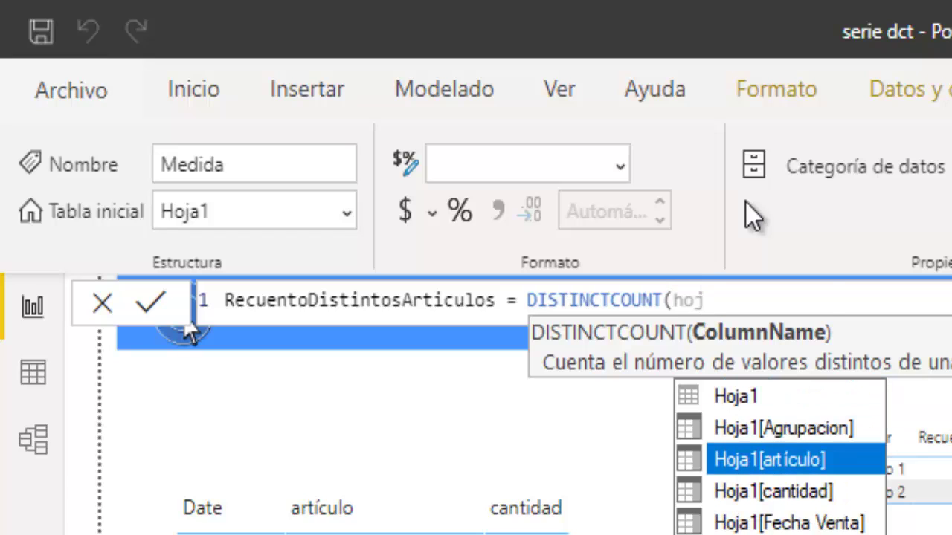
{"action": "key", "text": "Tab"}
{"action": "type", "text": ")"}
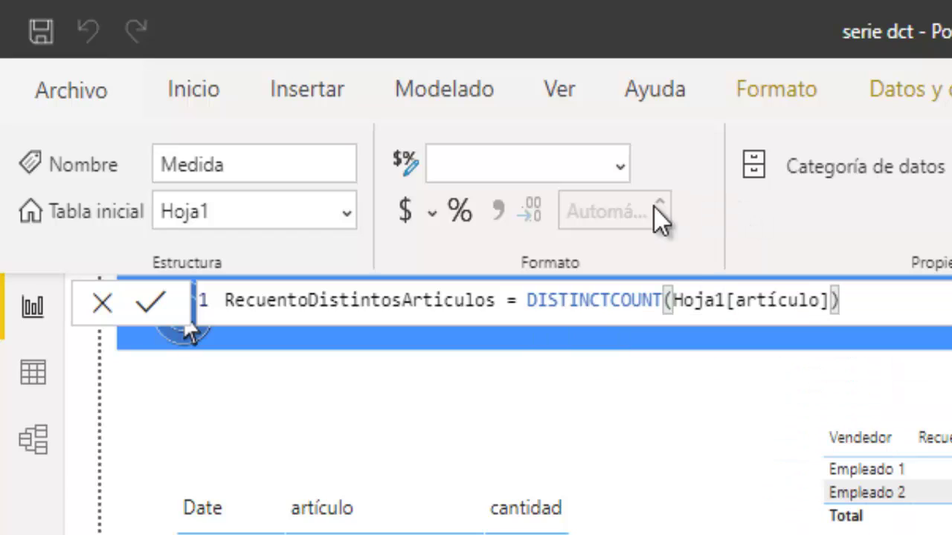
{"action": "left_click", "coordinate": [157, 311]}
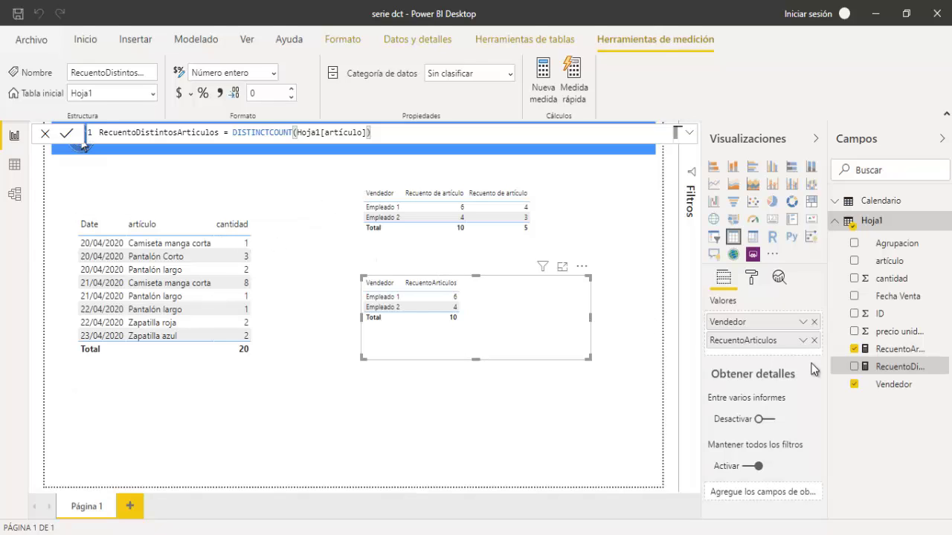
Step: Add RecuentoDistintosArticulos to the lower Vendedor table and set its grid text size to 13 pt
{"action": "left_click_drag", "start_coordinate": [882, 372], "coordinate": [537, 304]}
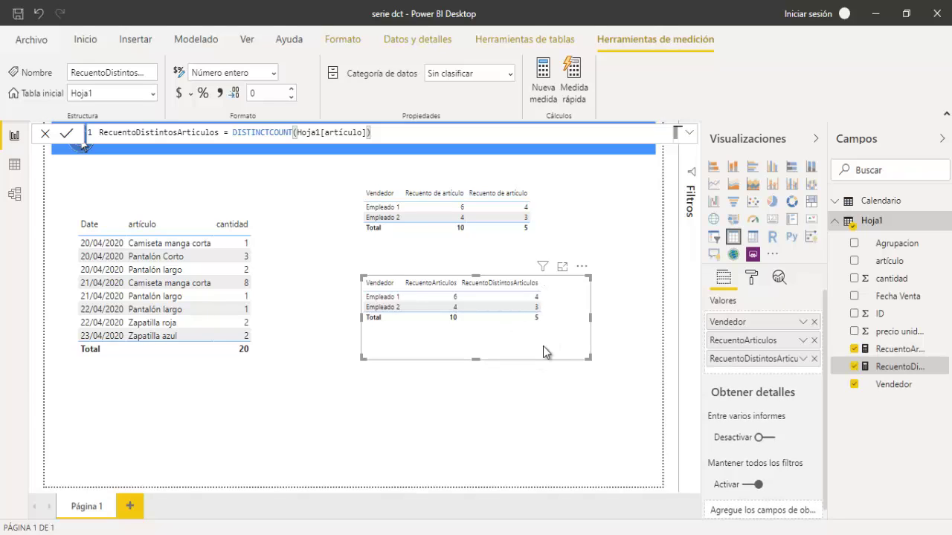
{"action": "left_click", "coordinate": [751, 278]}
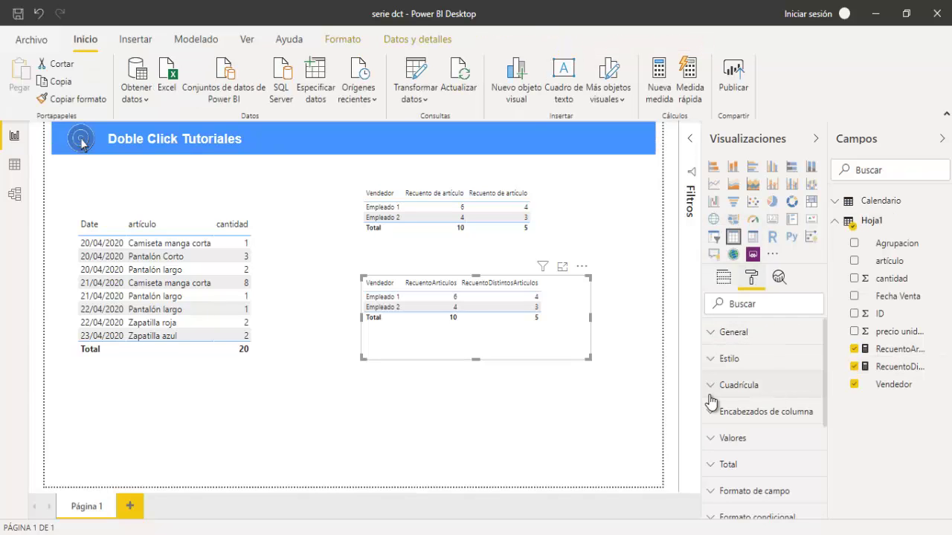
{"action": "left_click", "coordinate": [712, 392]}
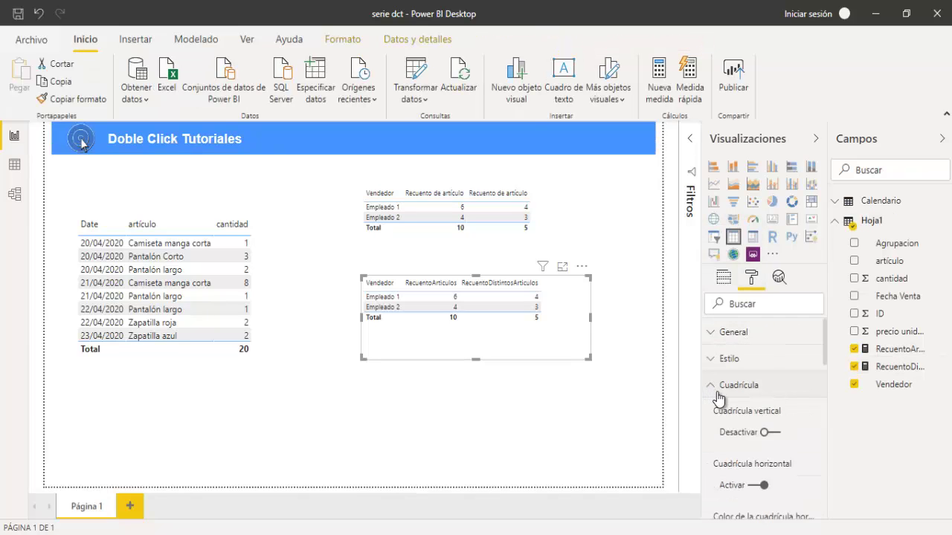
{"action": "left_click_drag", "start_coordinate": [825, 343], "coordinate": [824, 427]}
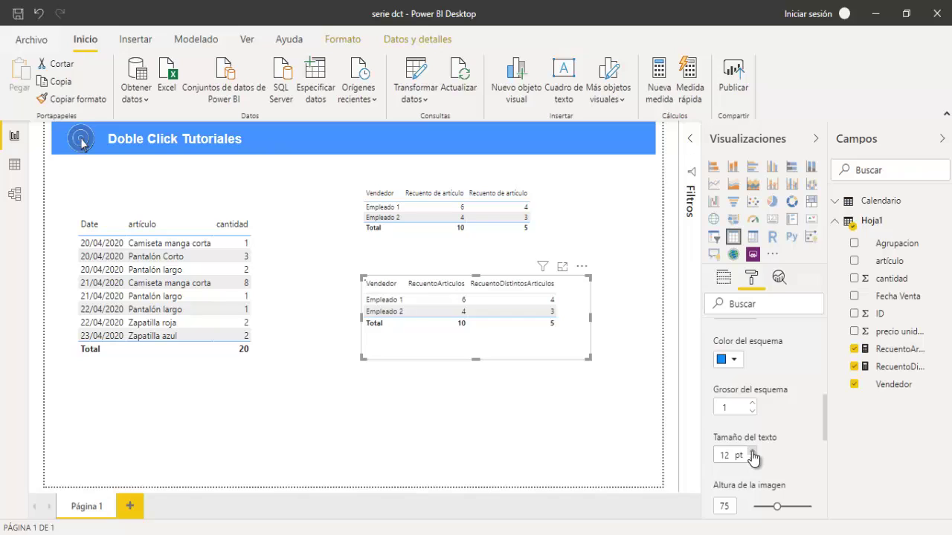
{"action": "left_click", "coordinate": [752, 452]}
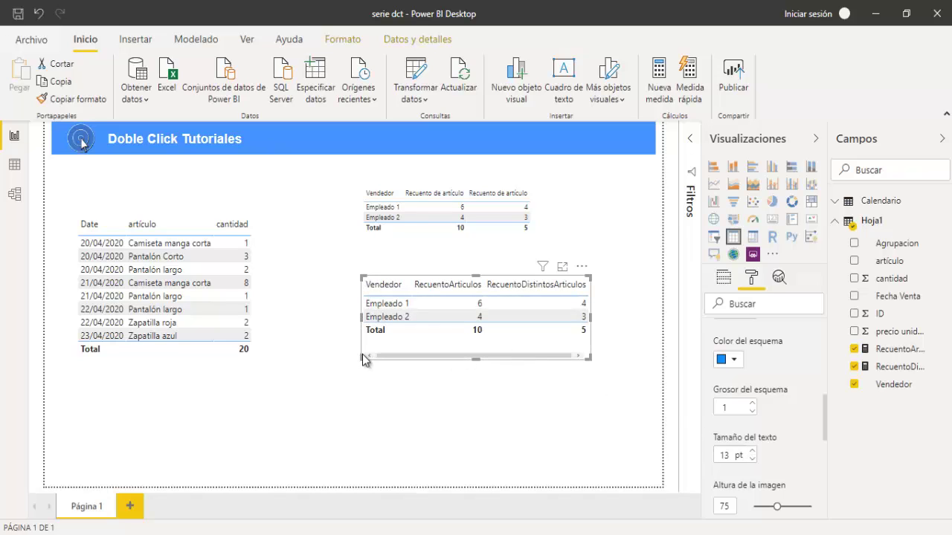
Step: Make the lower Vendedor table's frame wider and taller, move it up closer to the upper table, and deselect it
{"action": "left_click_drag", "start_coordinate": [362, 358], "coordinate": [323, 390]}
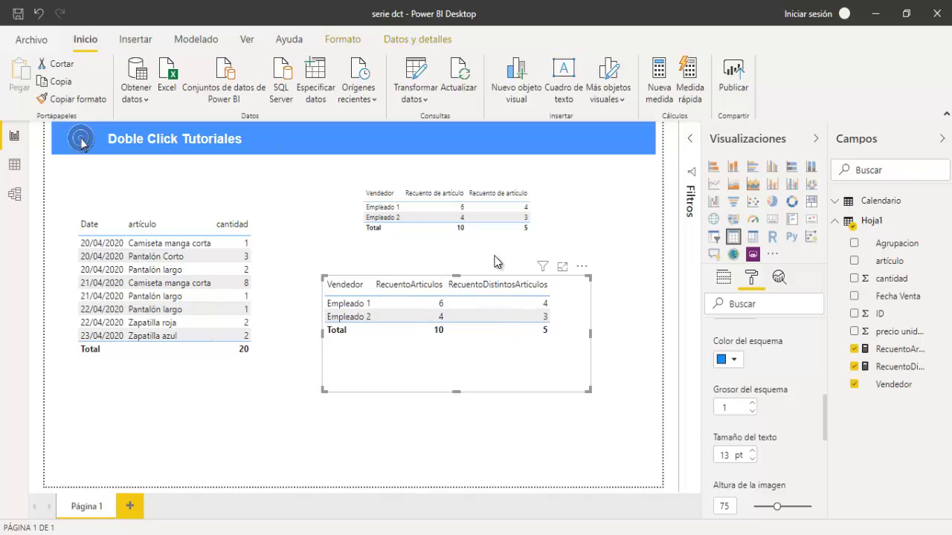
{"action": "left_click_drag", "start_coordinate": [486, 375], "coordinate": [489, 358]}
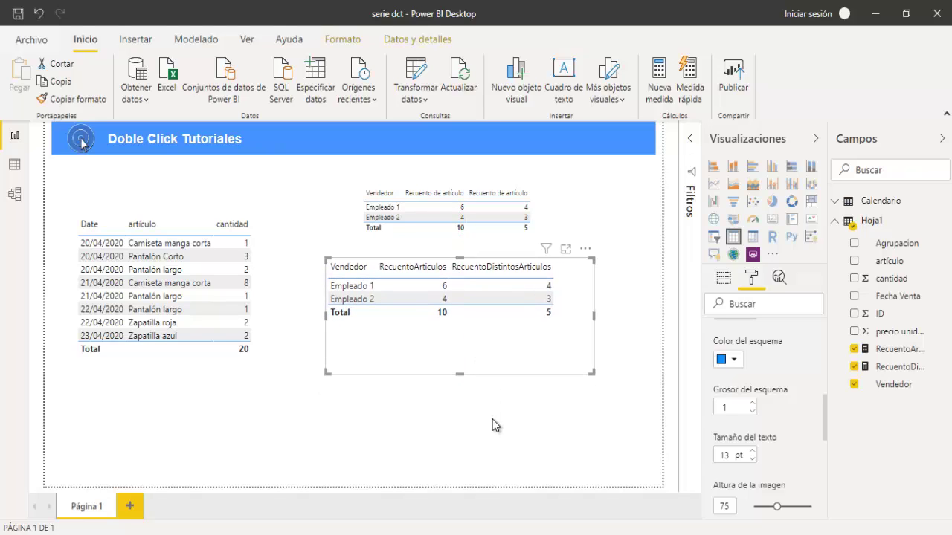
{"action": "left_click", "coordinate": [492, 425]}
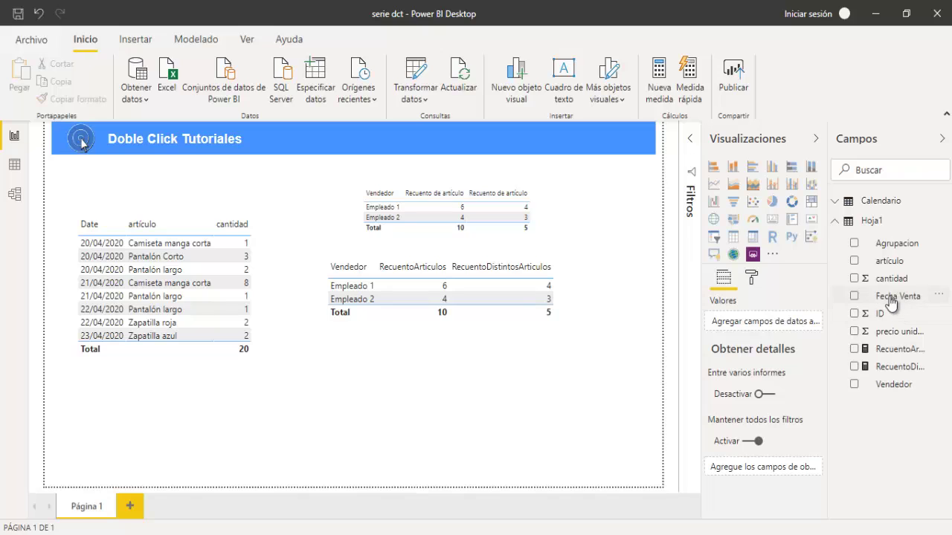
Step: Create a third table below the seller tables with Fecha Venta, RecuentoArticulos and RecuentoDistintosArticulos
{"action": "left_click_drag", "start_coordinate": [899, 297], "coordinate": [421, 382]}
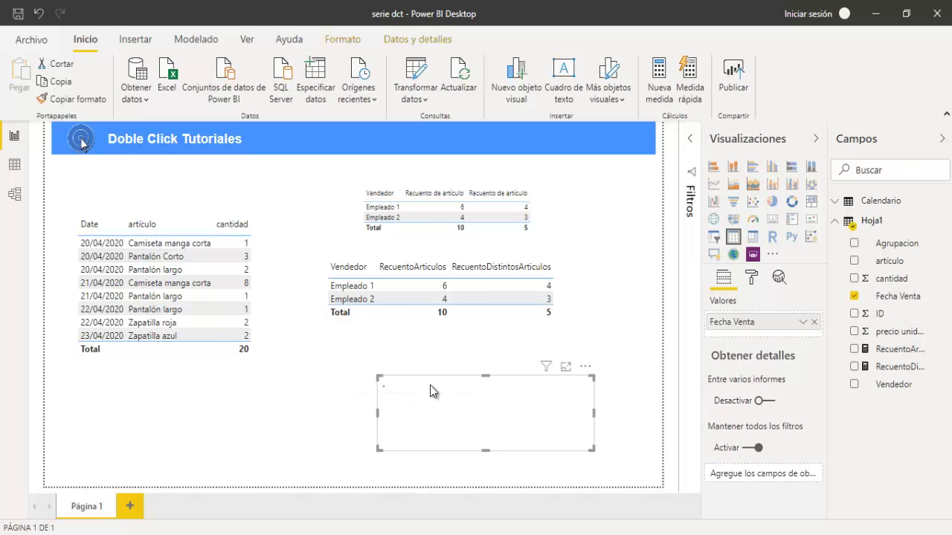
{"action": "left_click_drag", "start_coordinate": [465, 420], "coordinate": [429, 421]}
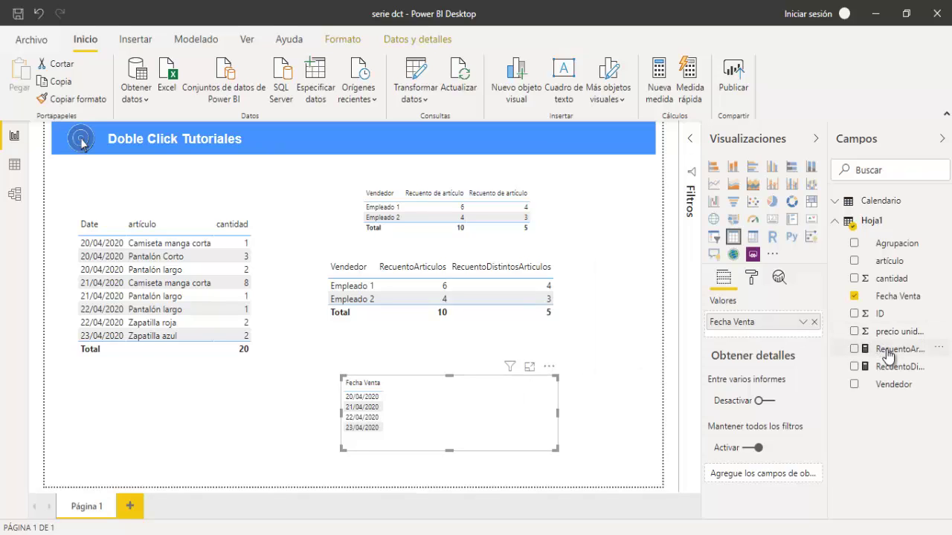
{"action": "left_click_drag", "start_coordinate": [878, 353], "coordinate": [475, 404]}
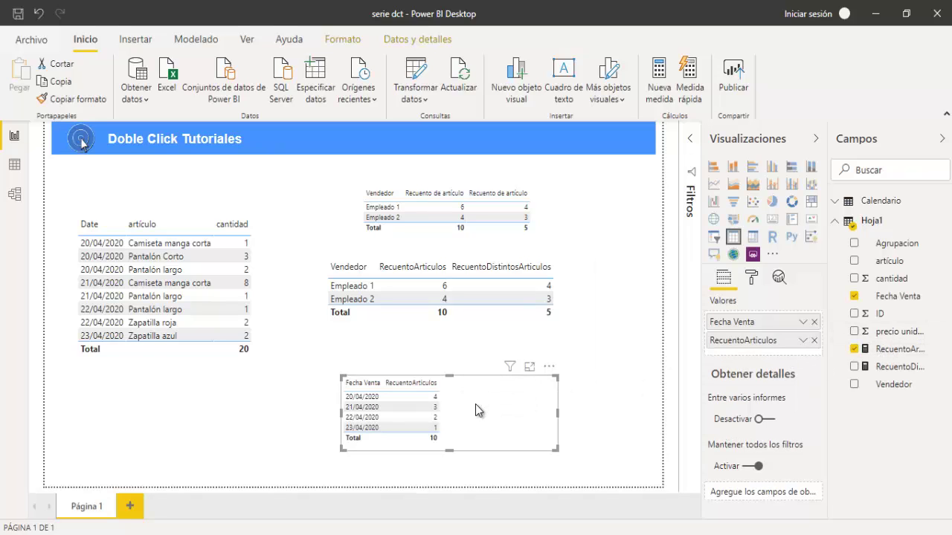
{"action": "left_click_drag", "start_coordinate": [897, 367], "coordinate": [520, 417]}
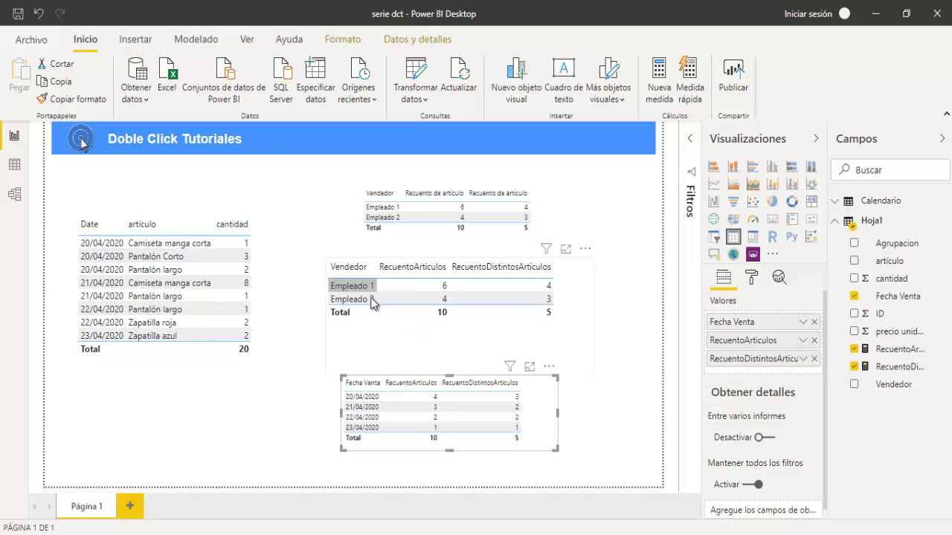
Step: Move the Fecha Venta table slightly up and left beneath the lower Vendedor table and deselect it
{"action": "left_click_drag", "start_coordinate": [555, 422], "coordinate": [534, 414]}
{"action": "left_click", "coordinate": [545, 424]}
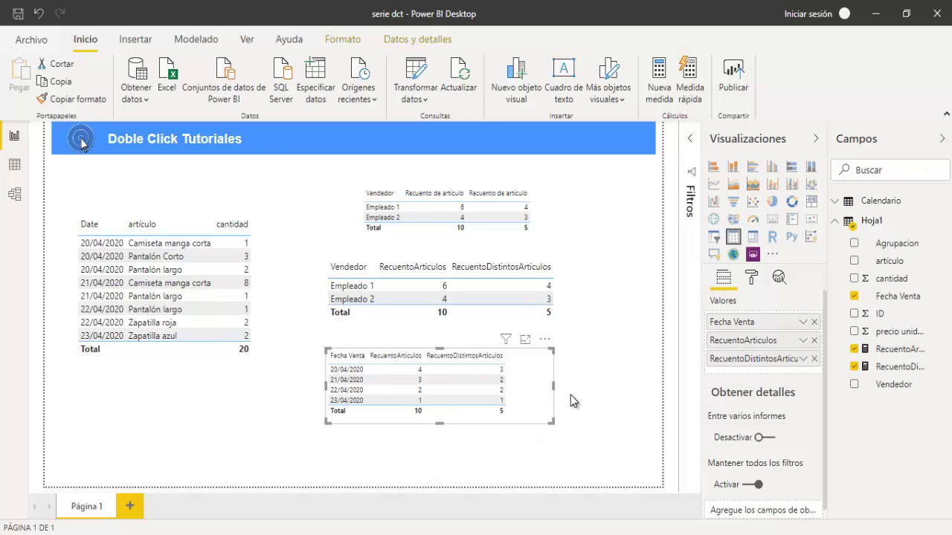
{"action": "left_click", "coordinate": [595, 361]}
{"action": "left_click", "coordinate": [527, 387]}
{"action": "left_click_drag", "start_coordinate": [527, 388], "coordinate": [535, 400]}
{"action": "left_click", "coordinate": [609, 350]}
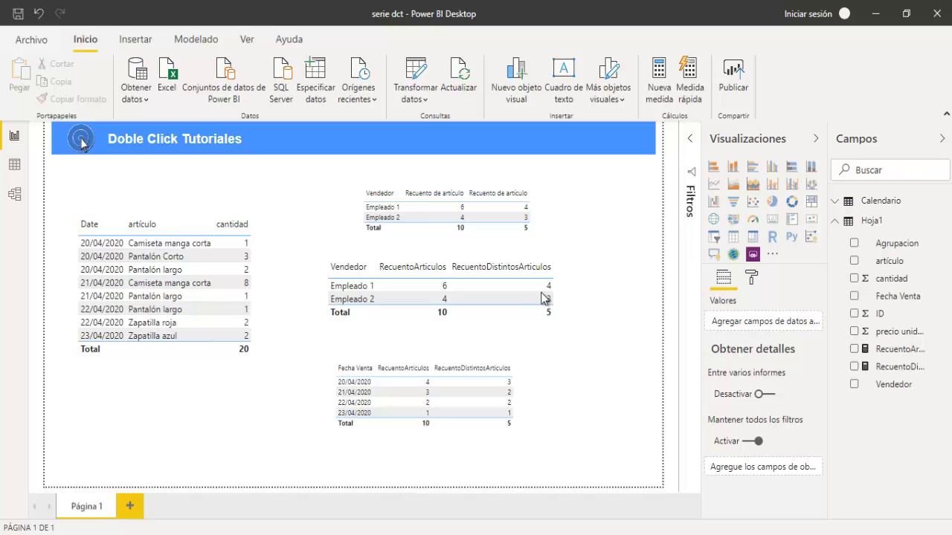
{"action": "left_click", "coordinate": [548, 206]}
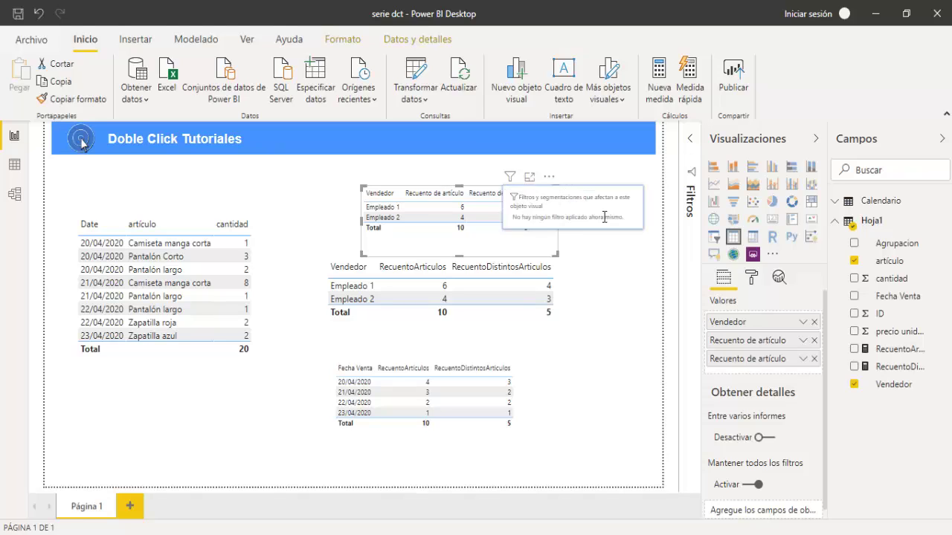
{"action": "left_click", "coordinate": [615, 295]}
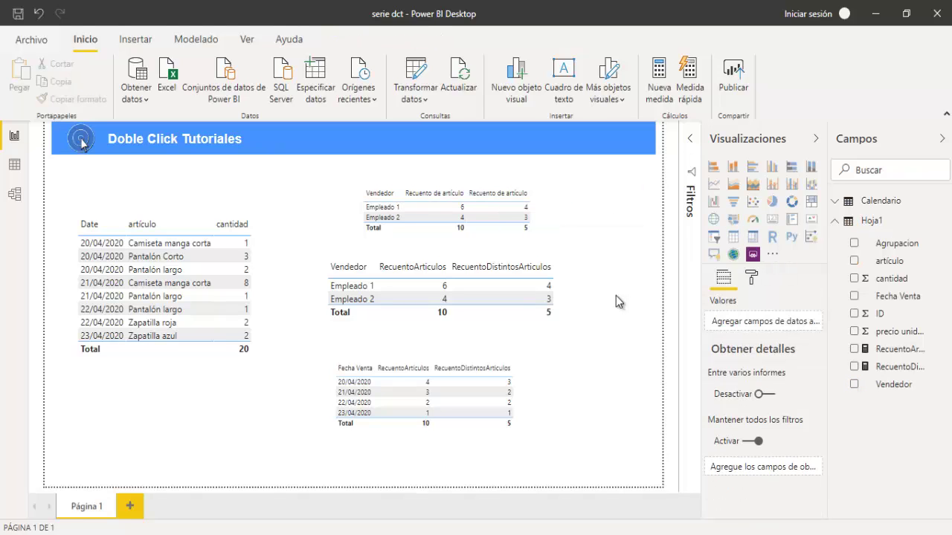